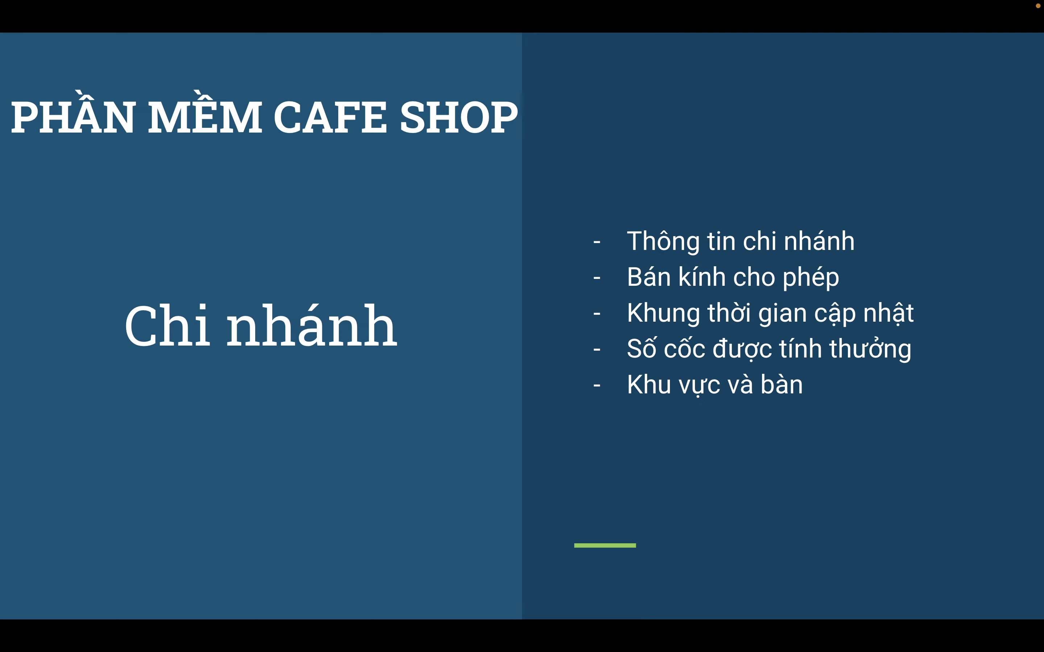
# - Exit the Chi nhánh slideshow and switch to the CAFE_SHOP app's browser tab
pyautogui.press('Escape')
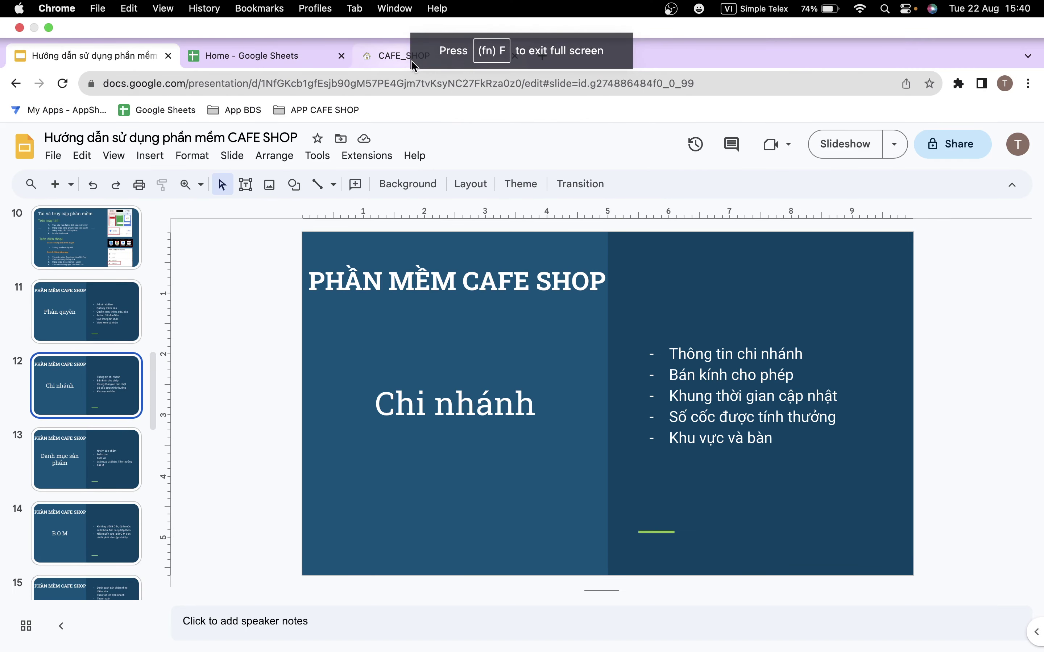
pyautogui.click(412, 63)
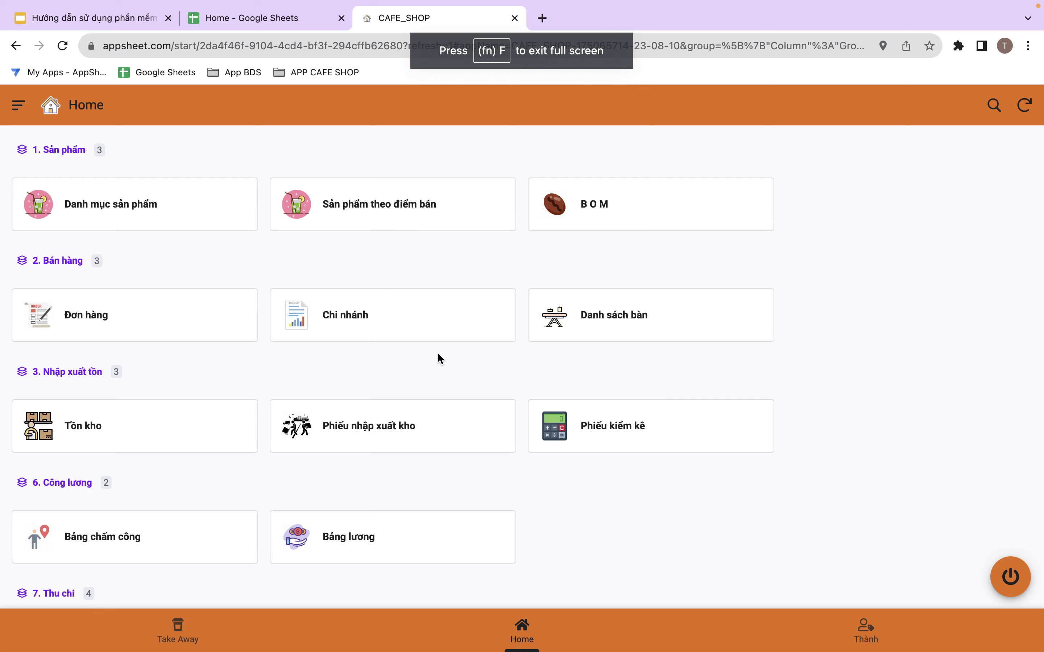
# - Open the Chi nhánh list and view the Tên trụ sở (CS001) head office details
pyautogui.click(352, 319)
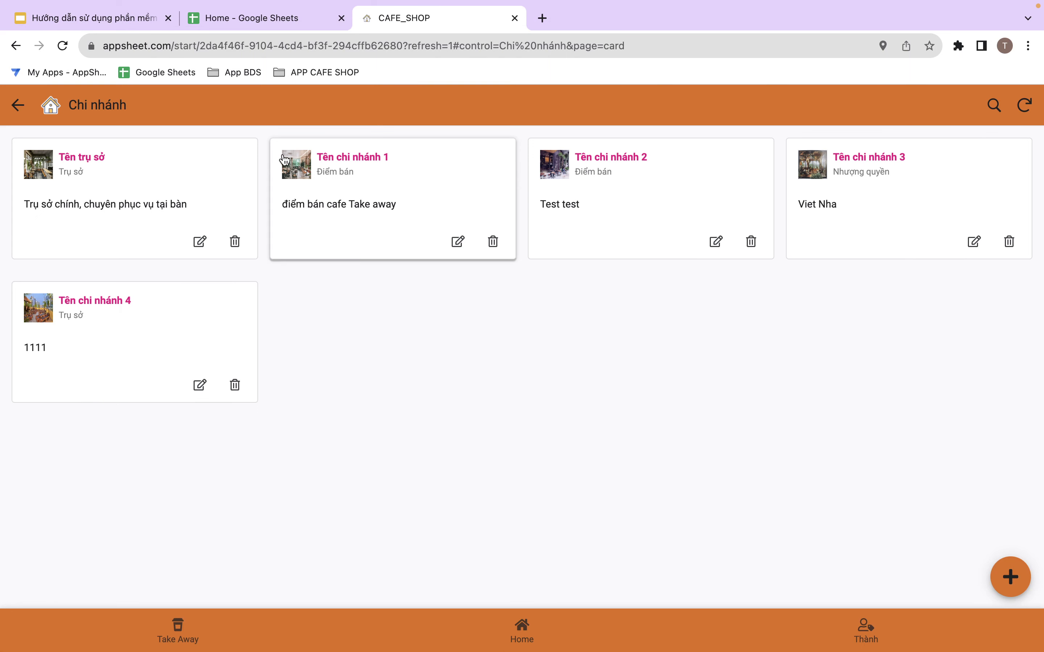
pyautogui.click(175, 203)
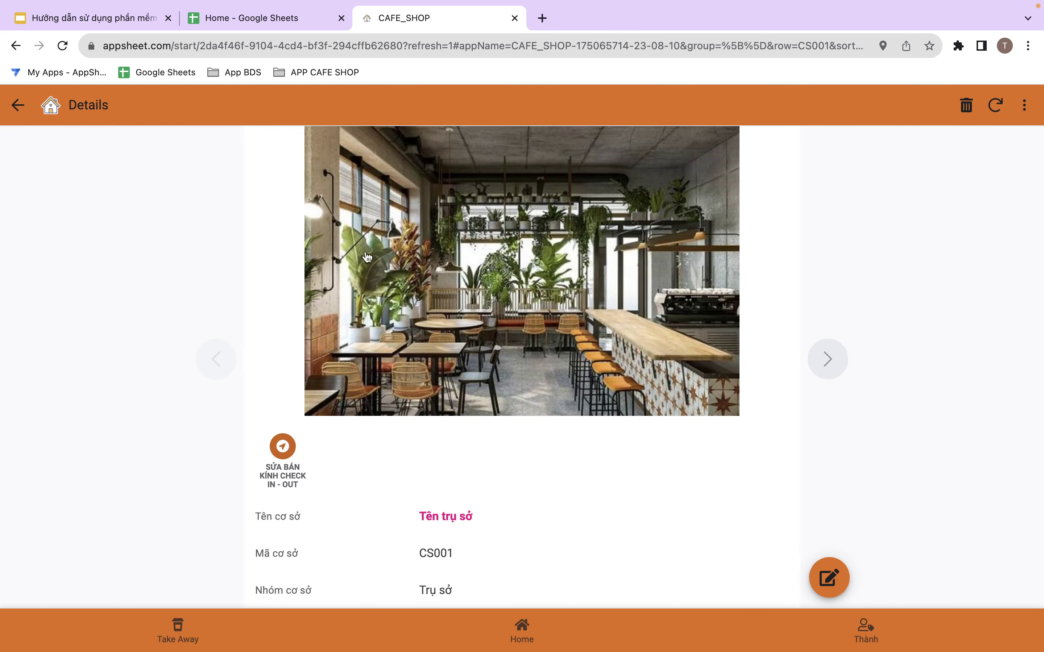
# - Scroll down the head office details to the Bán kính cho phép field
pyautogui.scroll(-3, 456, 345)
pyautogui.scroll(-2, 456, 345)
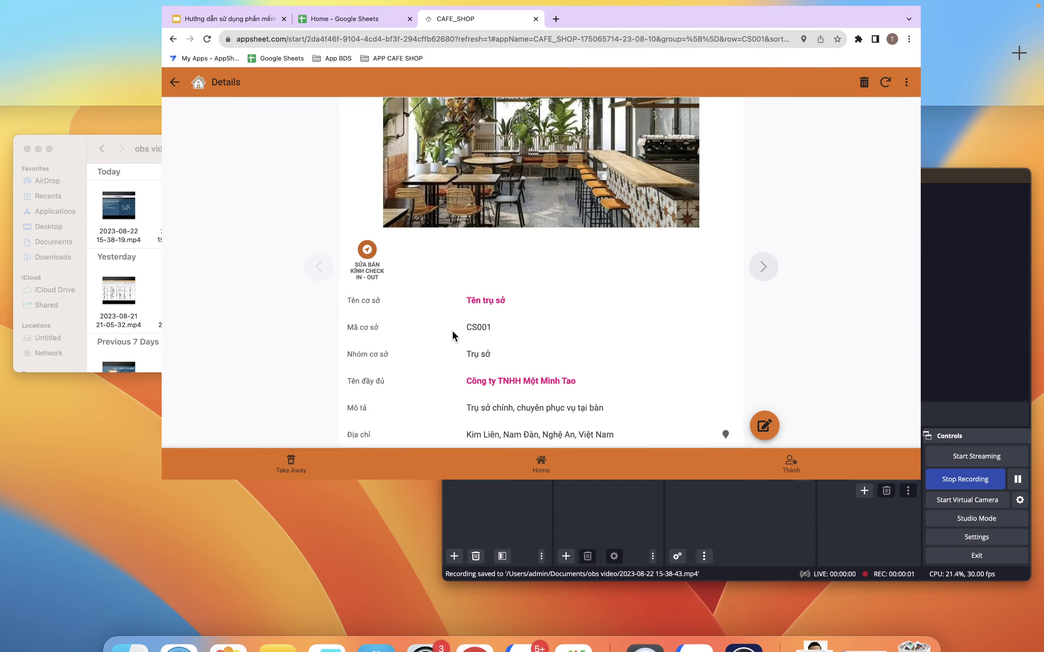
pyautogui.scroll(-1, 451, 420)
pyautogui.scroll(-2, 450, 420)
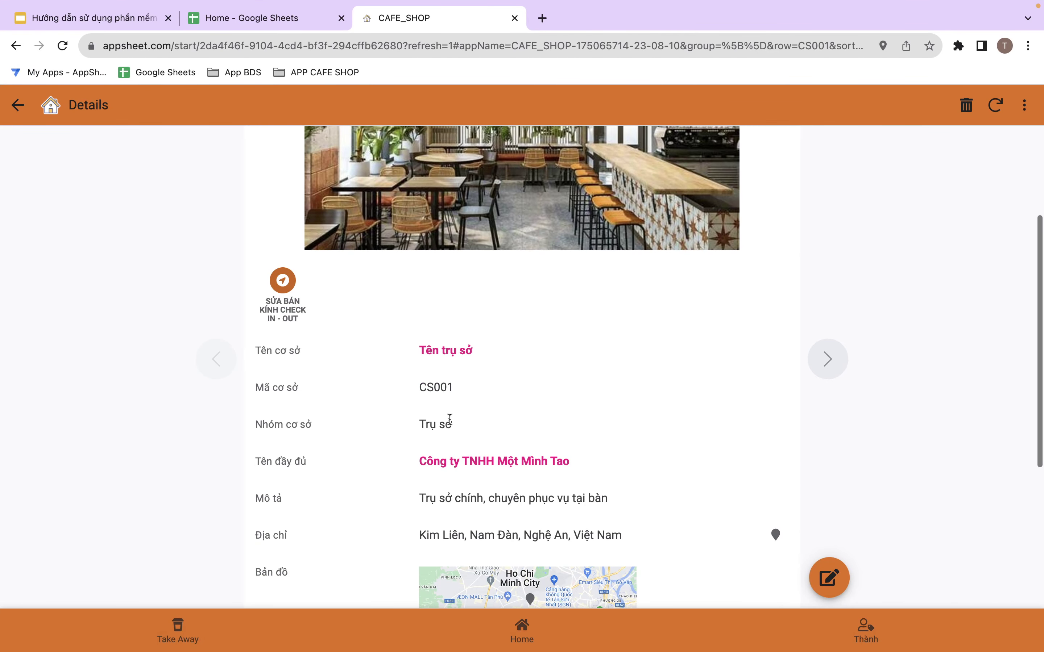
pyautogui.scroll(-4, 450, 420)
pyautogui.scroll(-2, 450, 421)
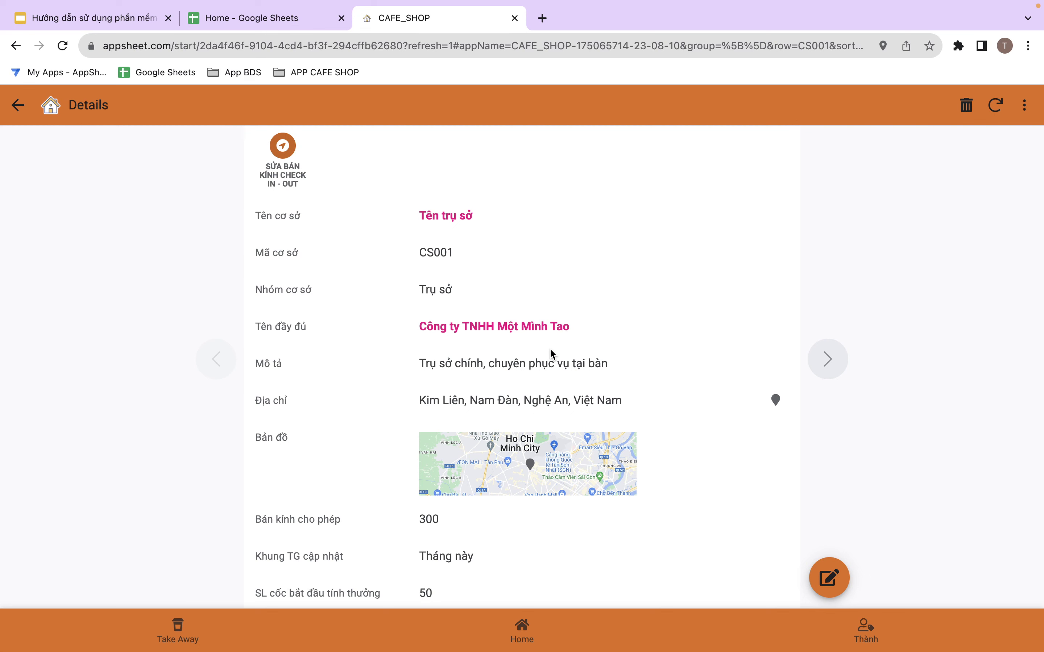
pyautogui.scroll(-3, 549, 347)
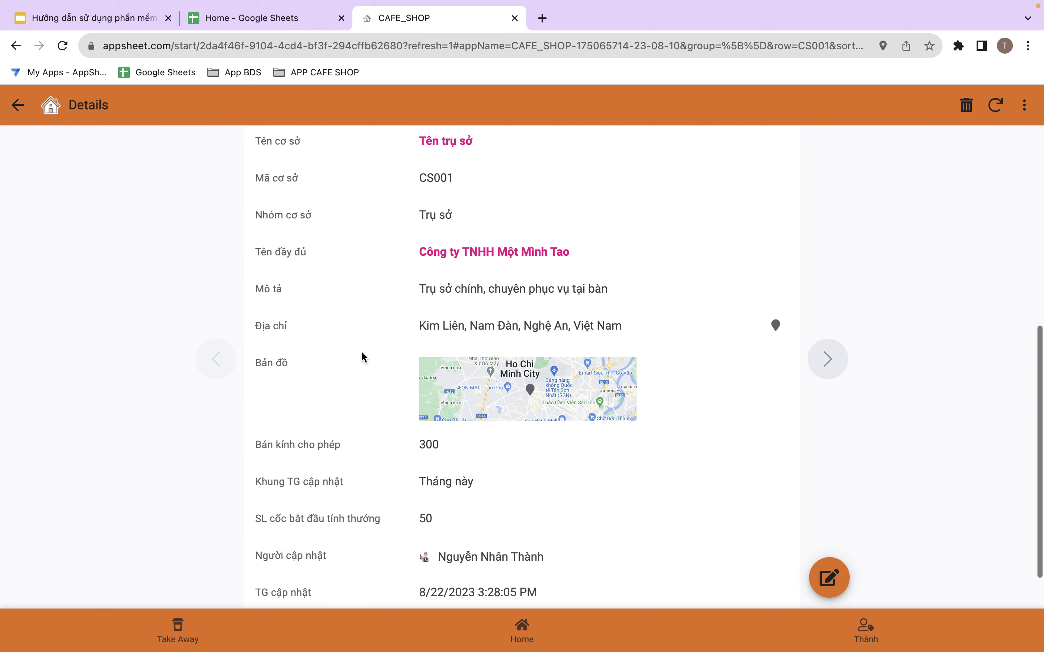
pyautogui.scroll(-2, 361, 350)
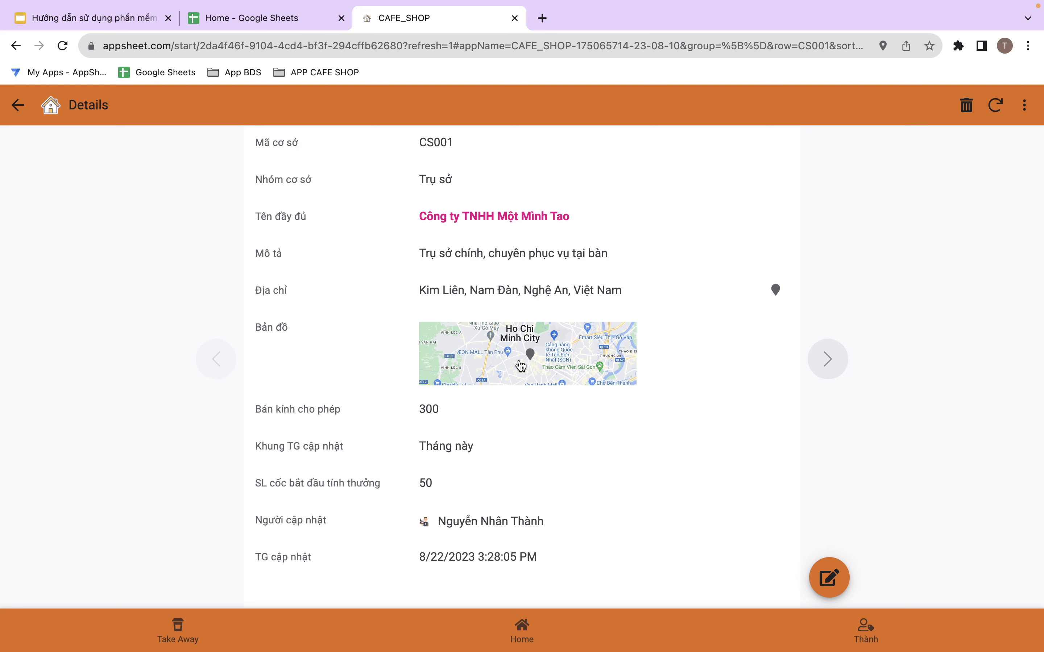
# - Highlight the head office's allowed radius of 300, then advance to branch CS002
pyautogui.moveTo(343, 410); pyautogui.dragTo(263, 412)
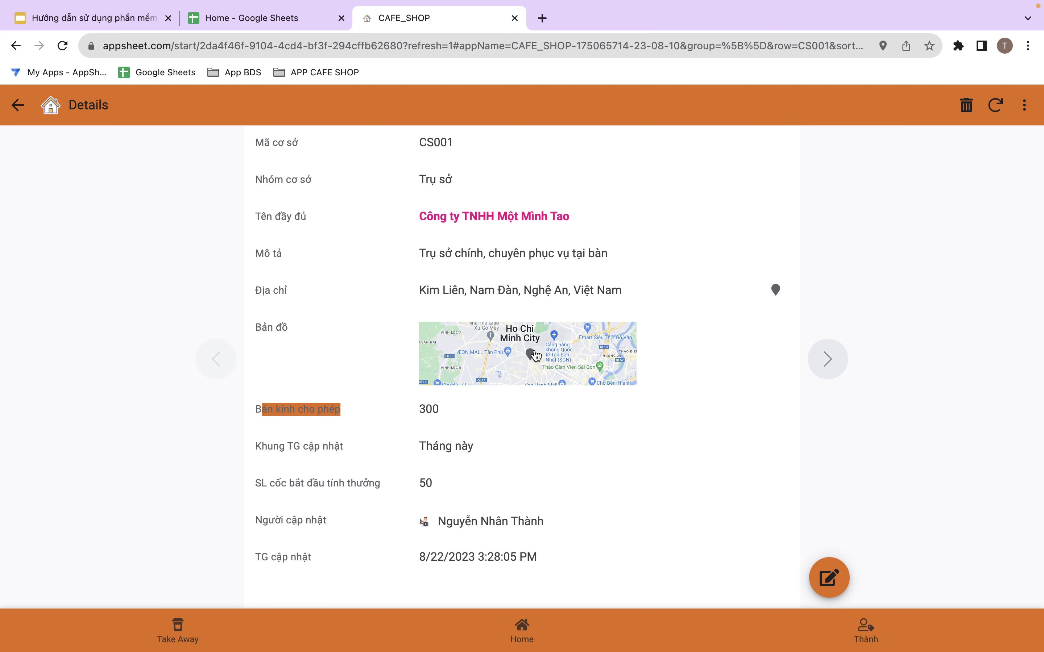
pyautogui.click(383, 405)
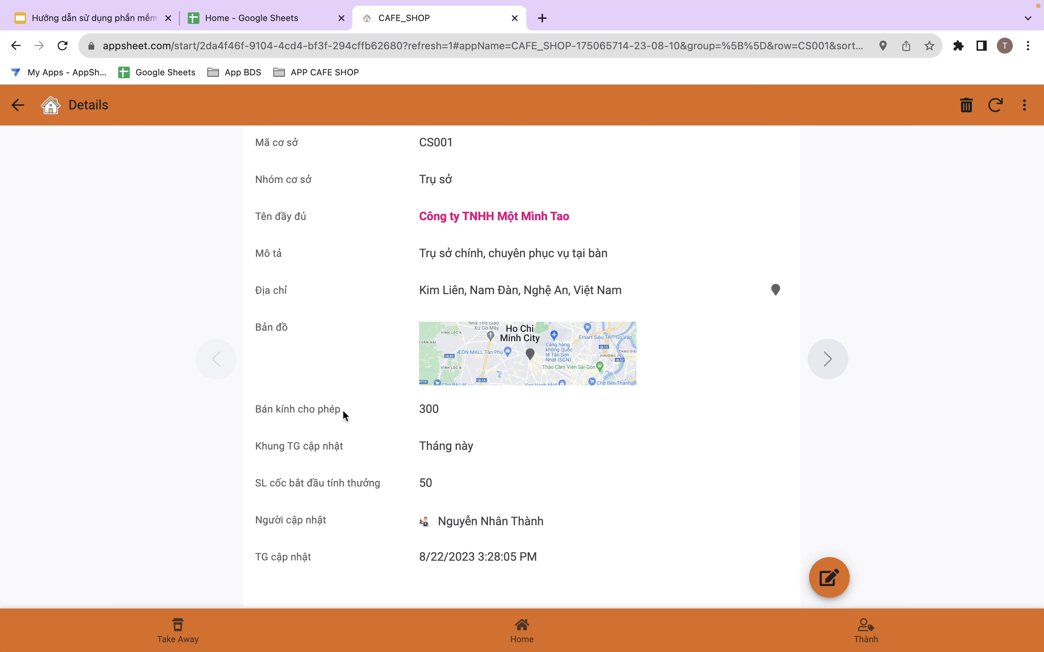
pyautogui.moveTo(343, 408); pyautogui.dragTo(261, 410)
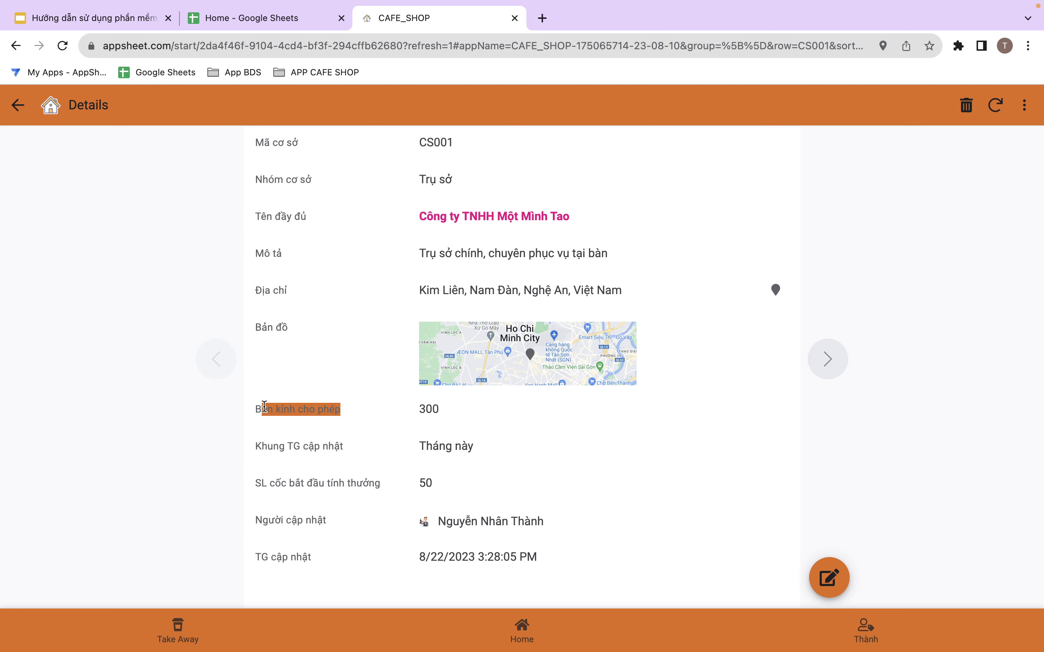
pyautogui.moveTo(443, 409); pyautogui.dragTo(418, 408)
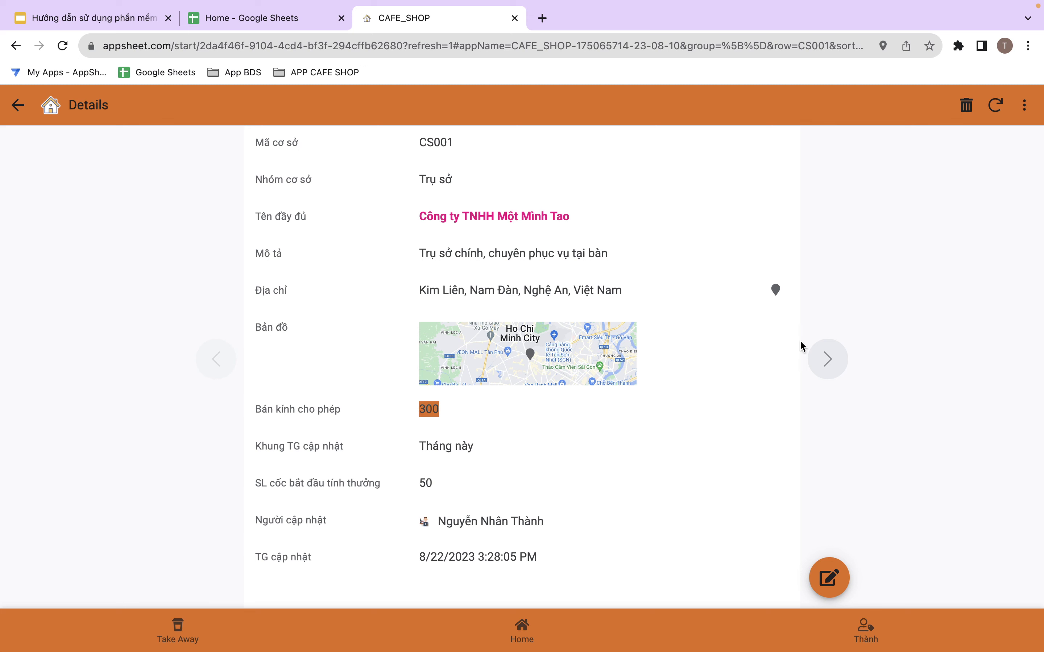
pyautogui.click(825, 358)
pyautogui.scroll(-8, 643, 416)
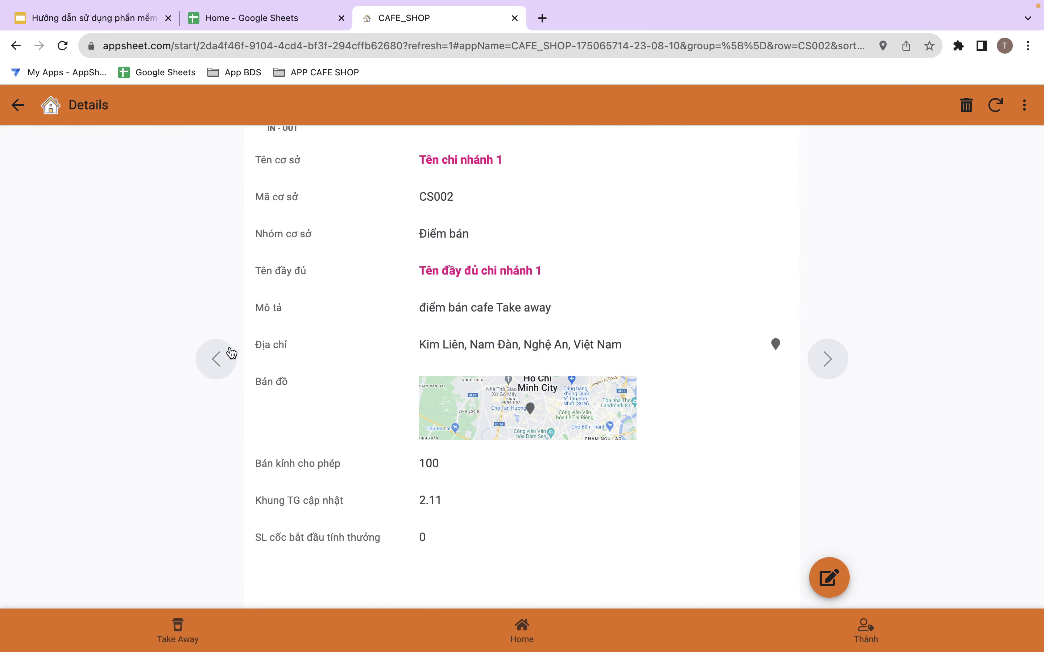
pyautogui.click(217, 358)
pyautogui.scroll(-10, 243, 393)
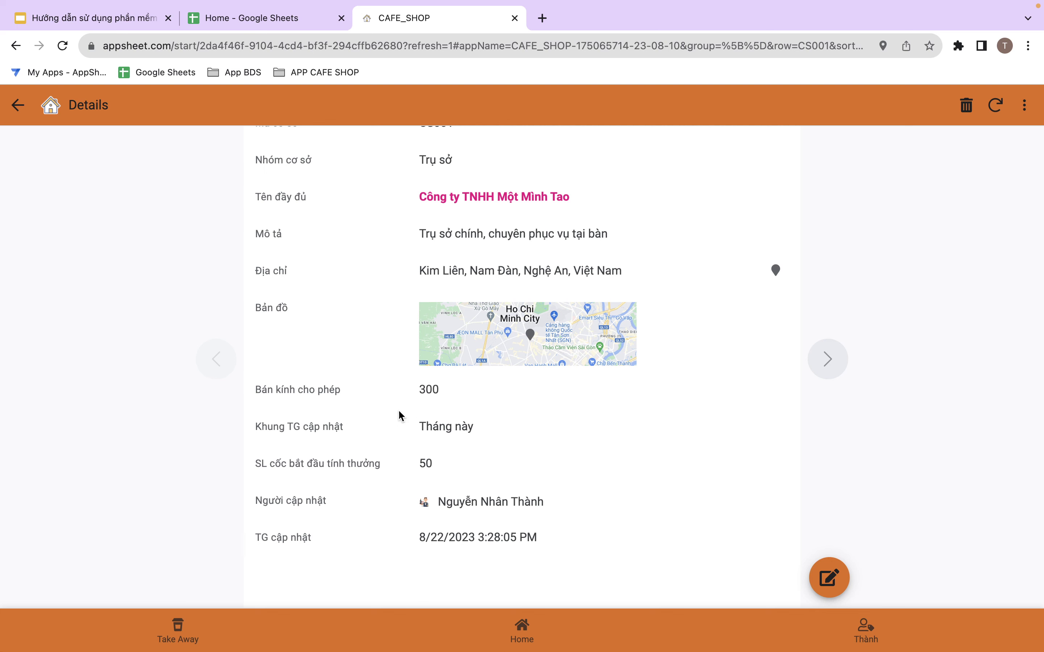
pyautogui.scroll(1, 424, 380)
pyautogui.scroll(3, 424, 380)
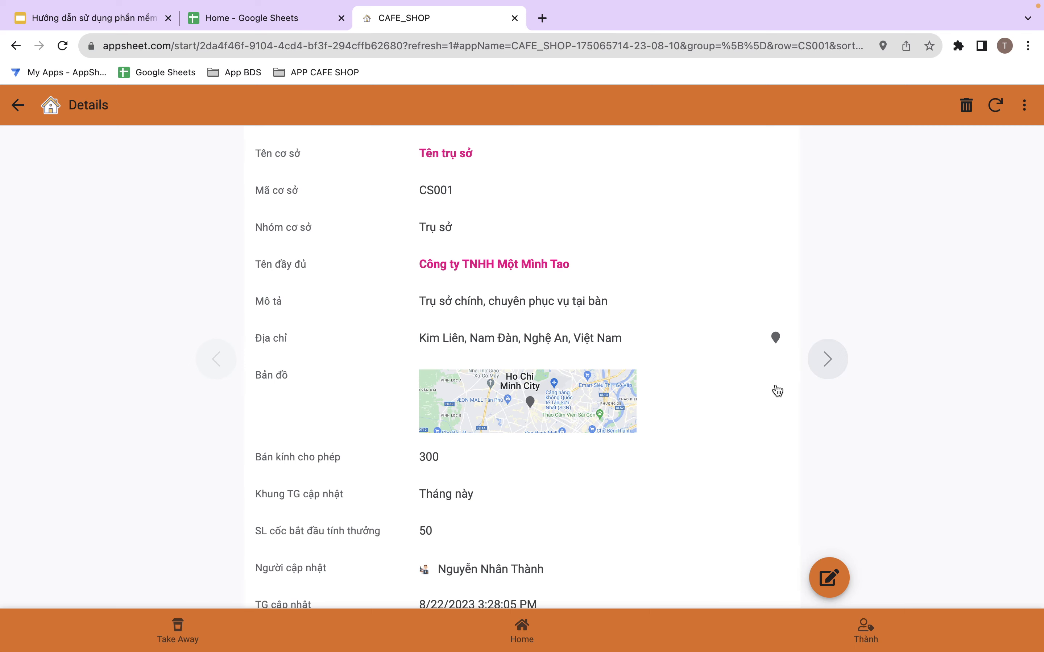
pyautogui.click(827, 360)
pyautogui.scroll(-6, 282, 451)
pyautogui.scroll(-2, 281, 449)
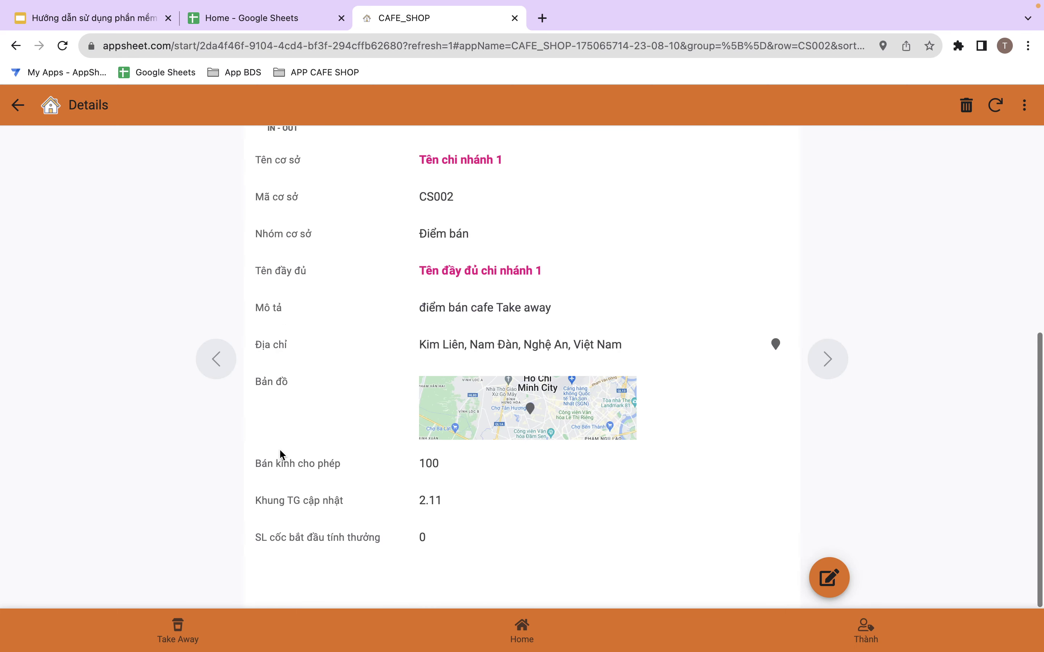
pyautogui.moveTo(420, 461); pyautogui.dragTo(450, 463)
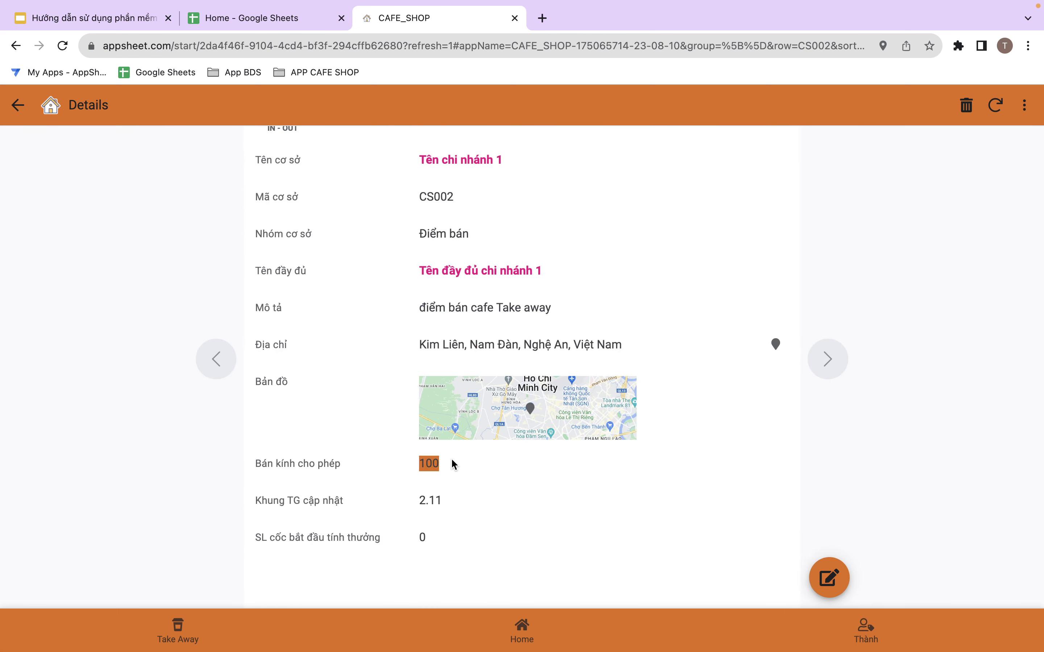
pyautogui.scroll(1, 451, 464)
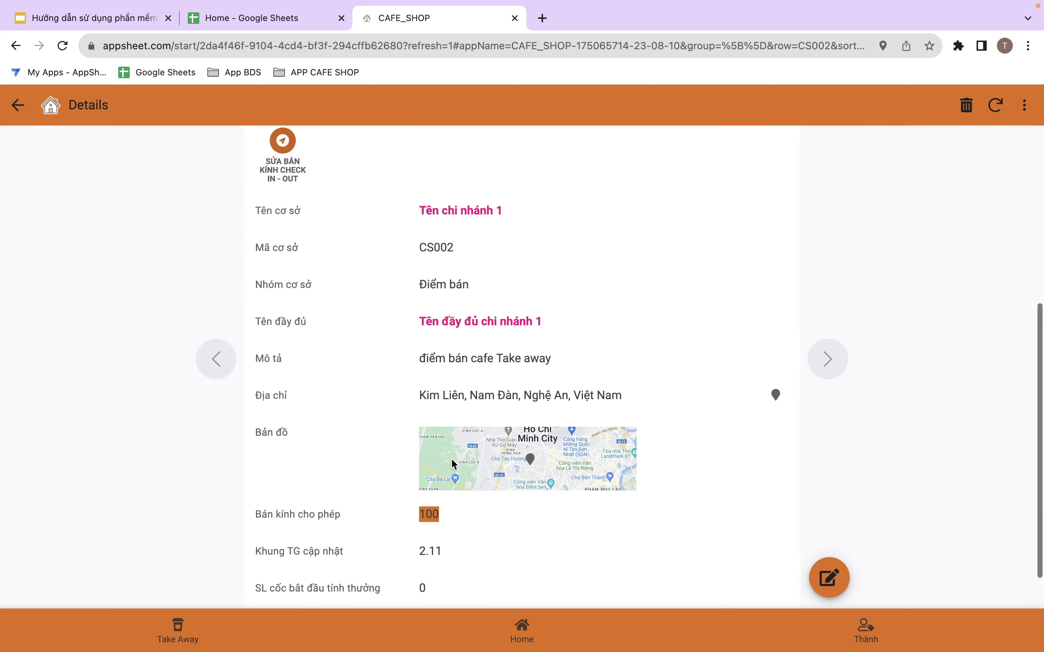
pyautogui.scroll(3, 453, 465)
pyautogui.scroll(-4, 429, 371)
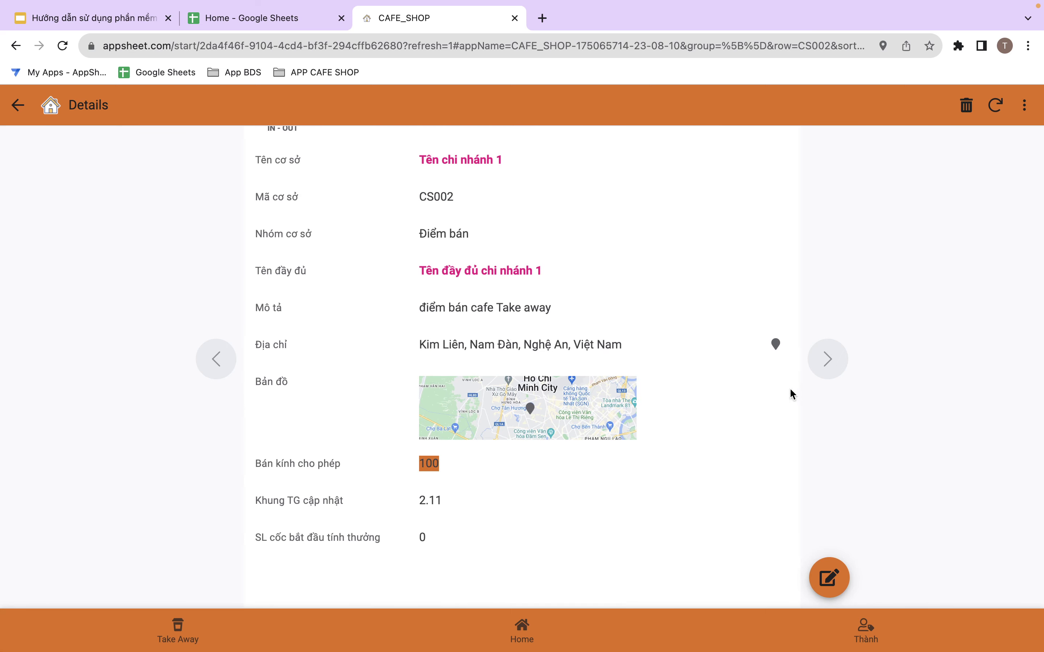
# - Re-save the CS002 branch record, leaving its Bán kính cho phép at 100
pyautogui.click(829, 578)
pyautogui.scroll(-10, 630, 466)
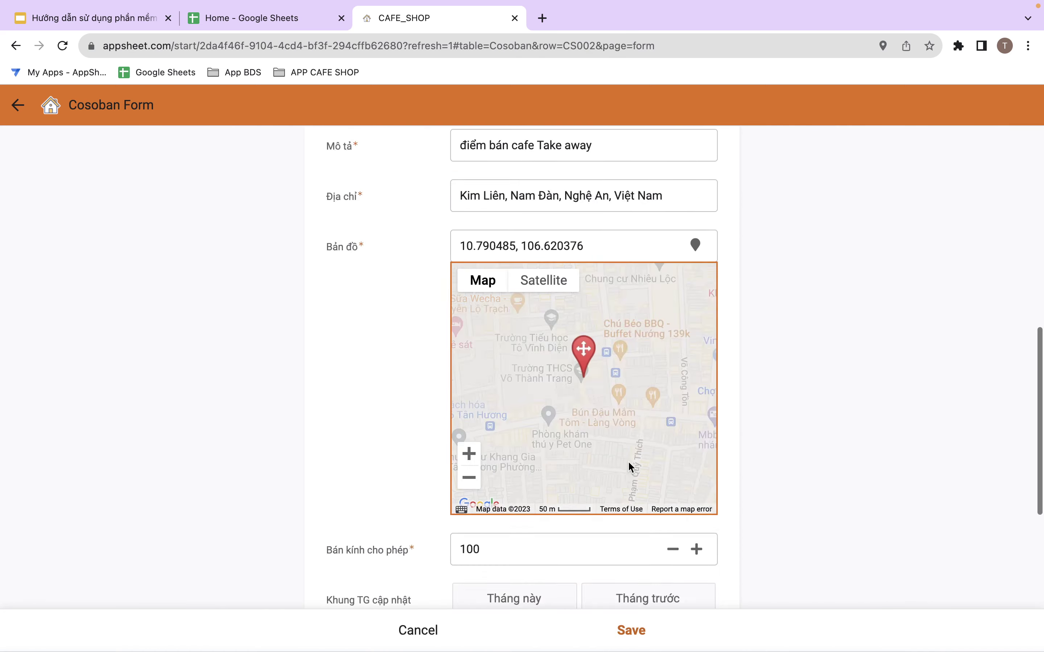
pyautogui.scroll(-3, 629, 466)
pyautogui.click(527, 439)
pyautogui.doubleClick(468, 434)
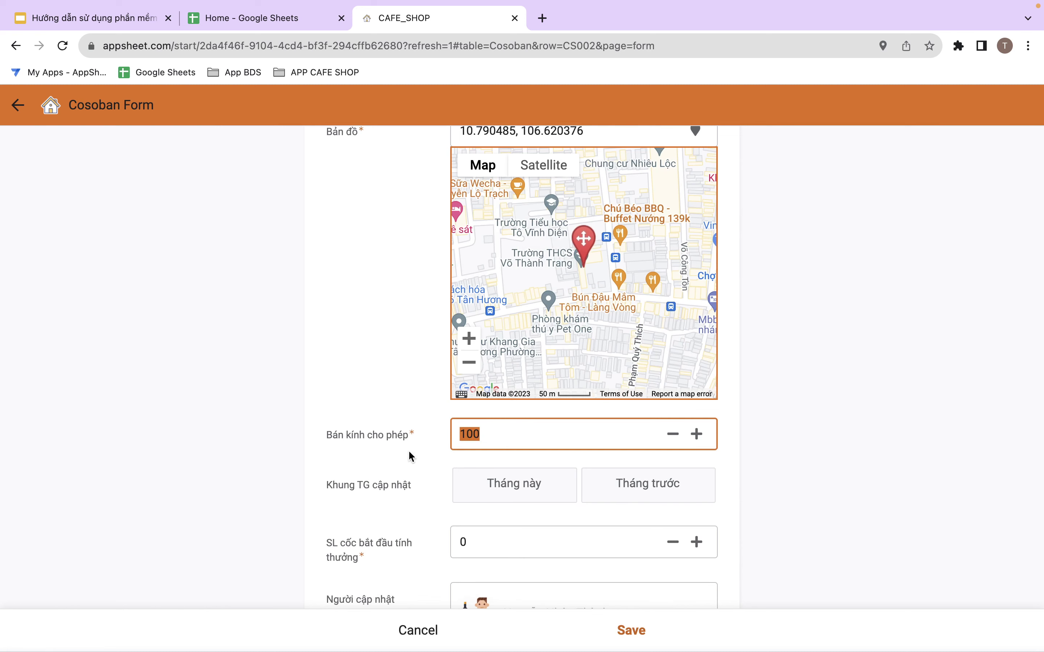
pyautogui.click(630, 641)
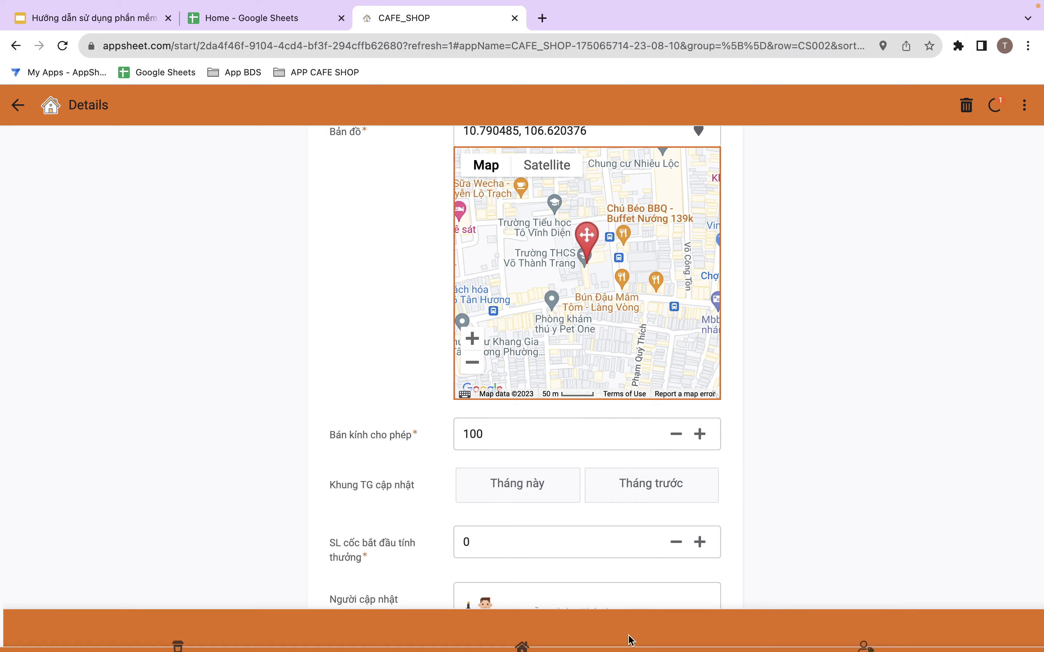
pyautogui.scroll(-2, 559, 460)
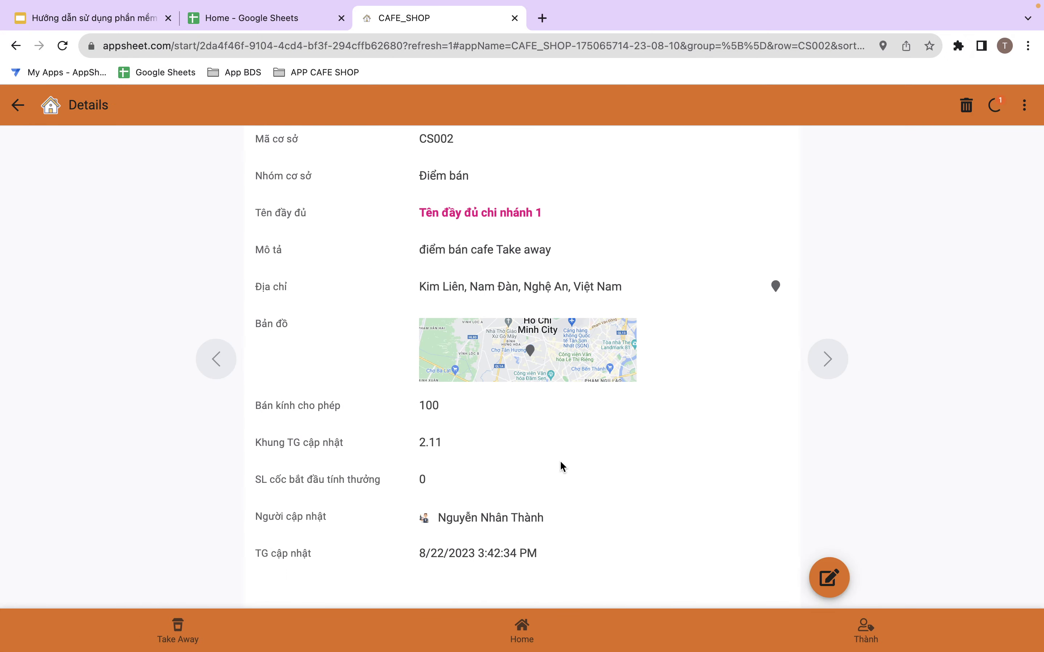
pyautogui.scroll(5, 392, 382)
pyautogui.scroll(4, 392, 382)
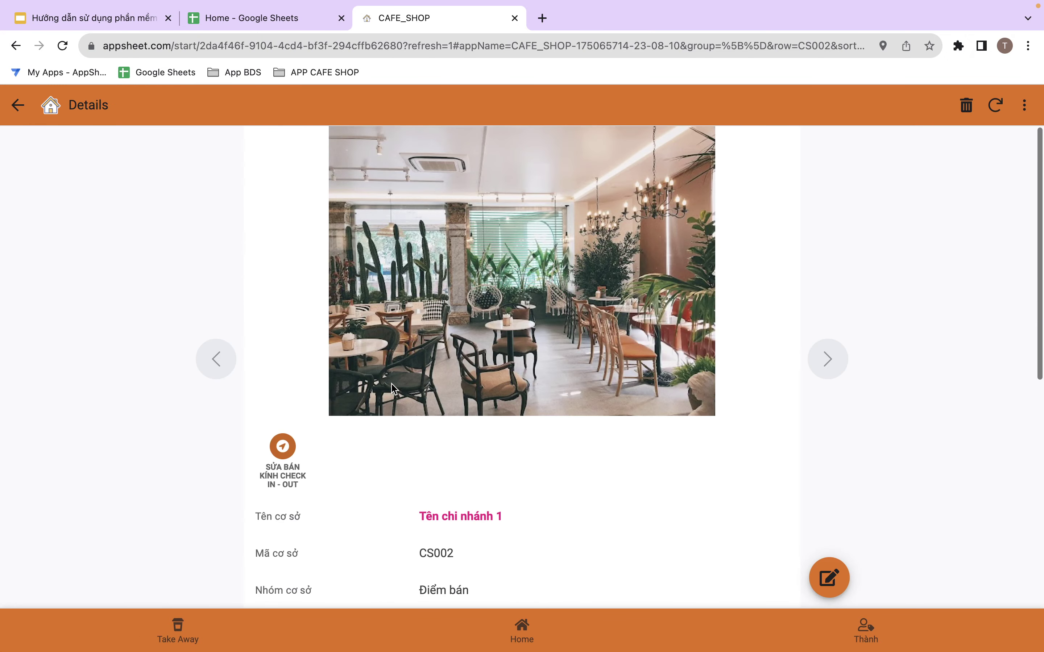
# - Change CS002's check-in radius from 100 to 200 with update window Tháng trước, and save
pyautogui.click(284, 401)
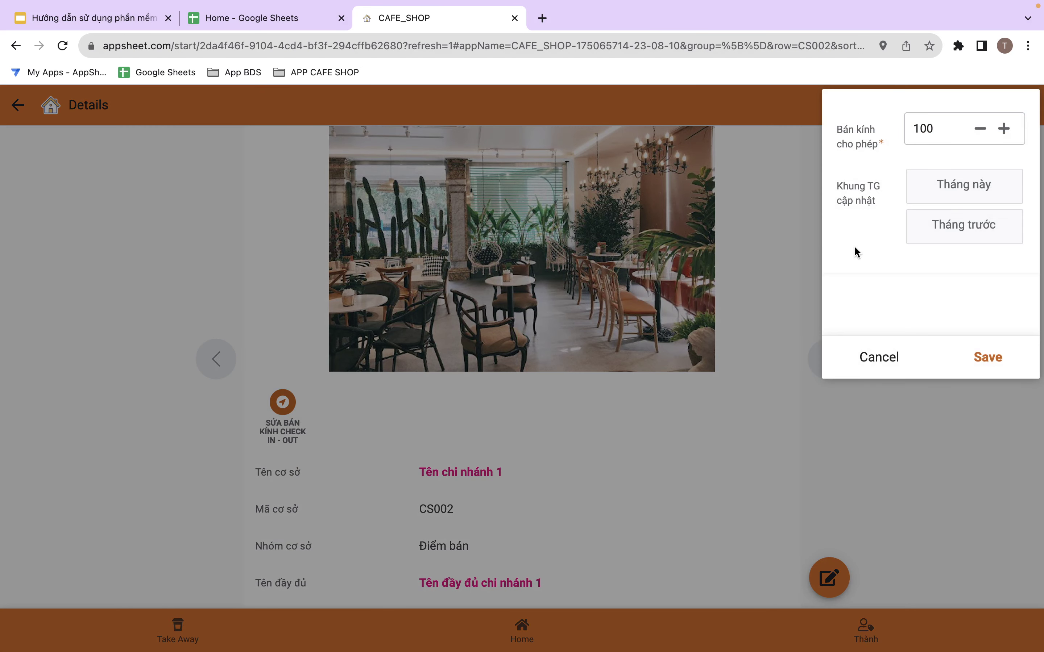
pyautogui.moveTo(941, 129); pyautogui.dragTo(884, 136)
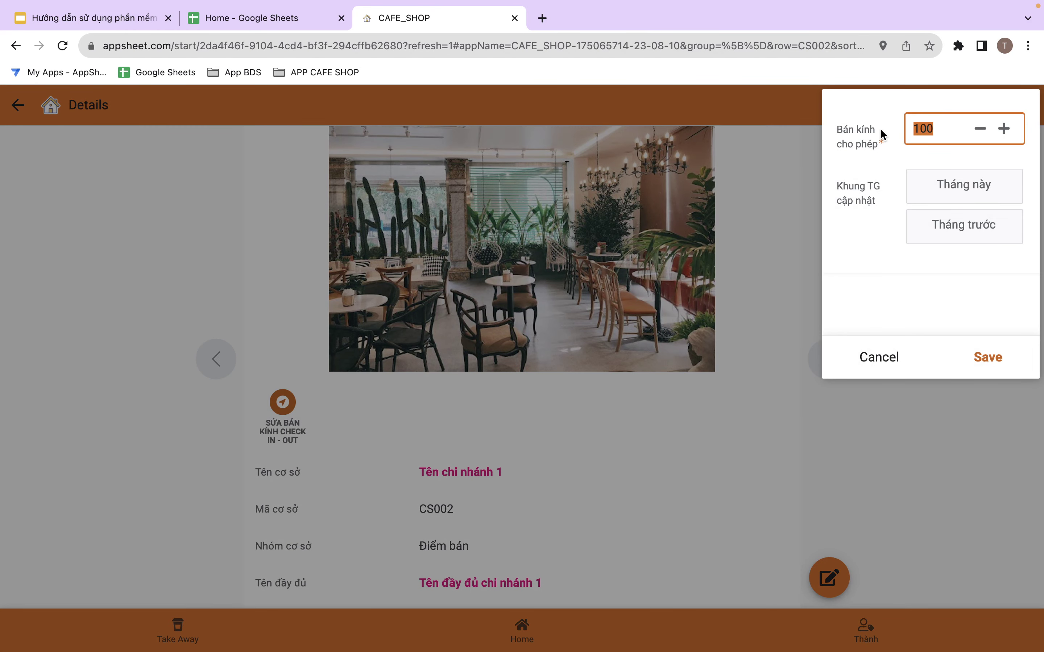
pyautogui.write('200')
pyautogui.click(875, 216)
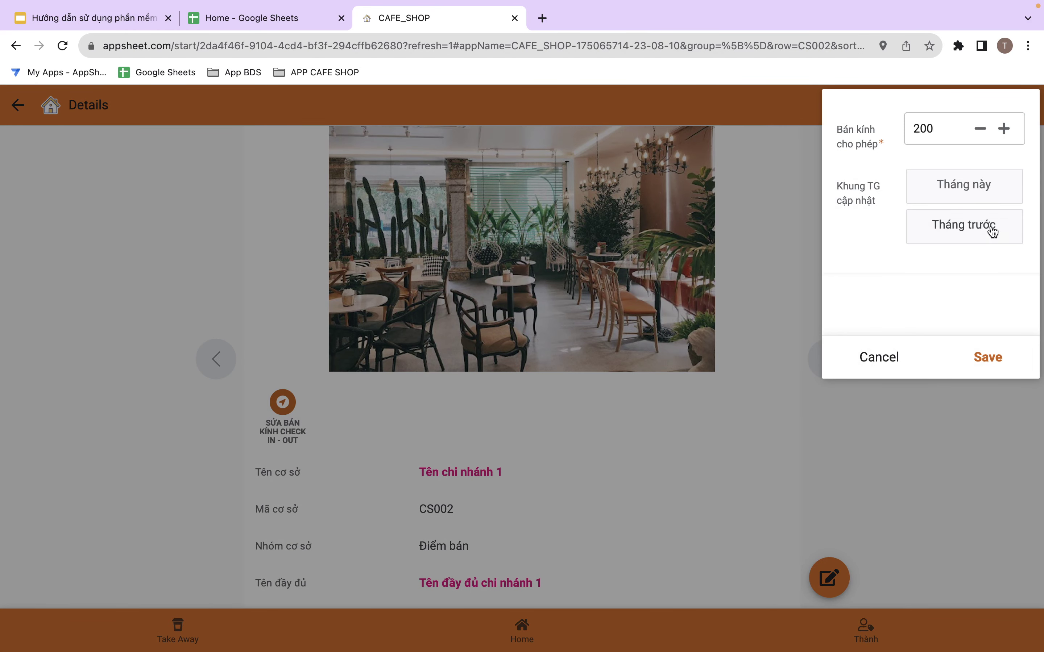
pyautogui.click(957, 202)
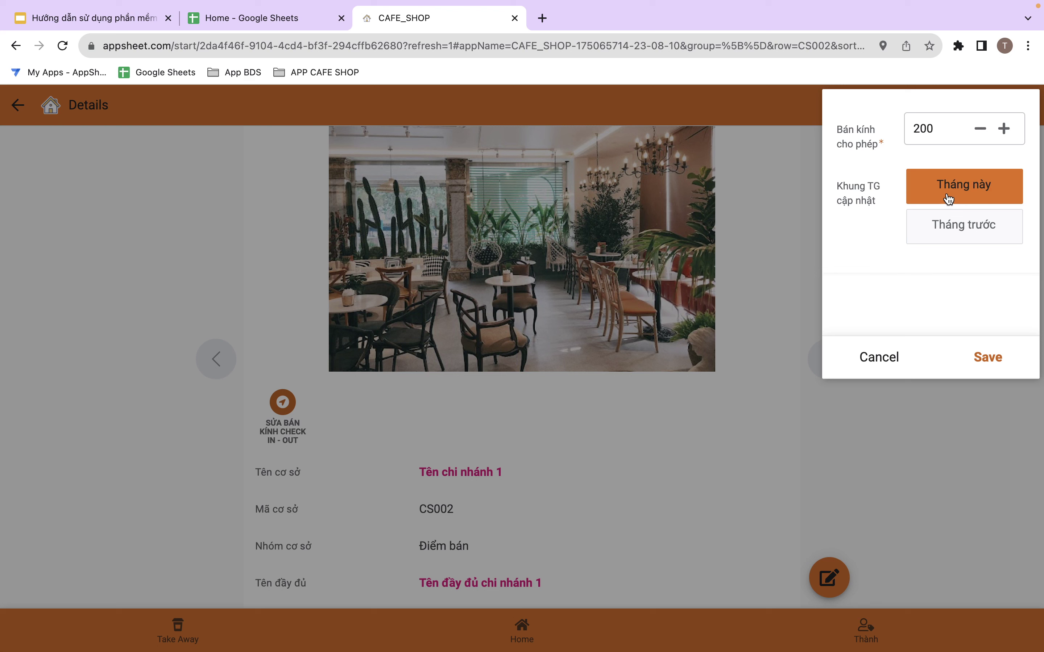
pyautogui.click(936, 225)
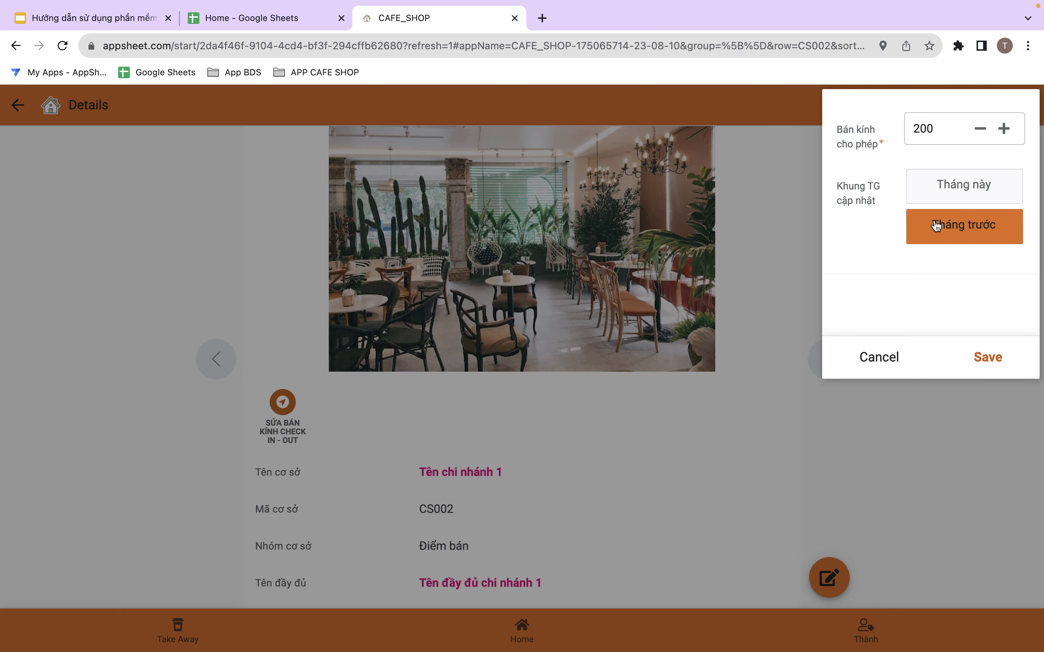
pyautogui.click(987, 357)
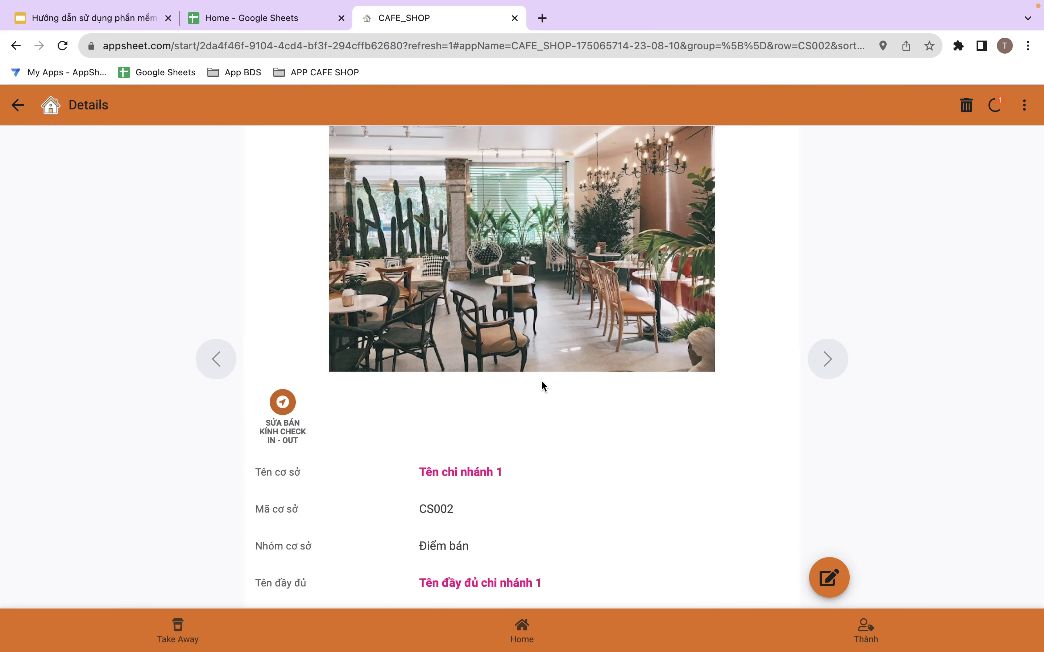
# - Highlight the bonus-start cup count label on the CS002 branch details
pyautogui.scroll(-9, 542, 385)
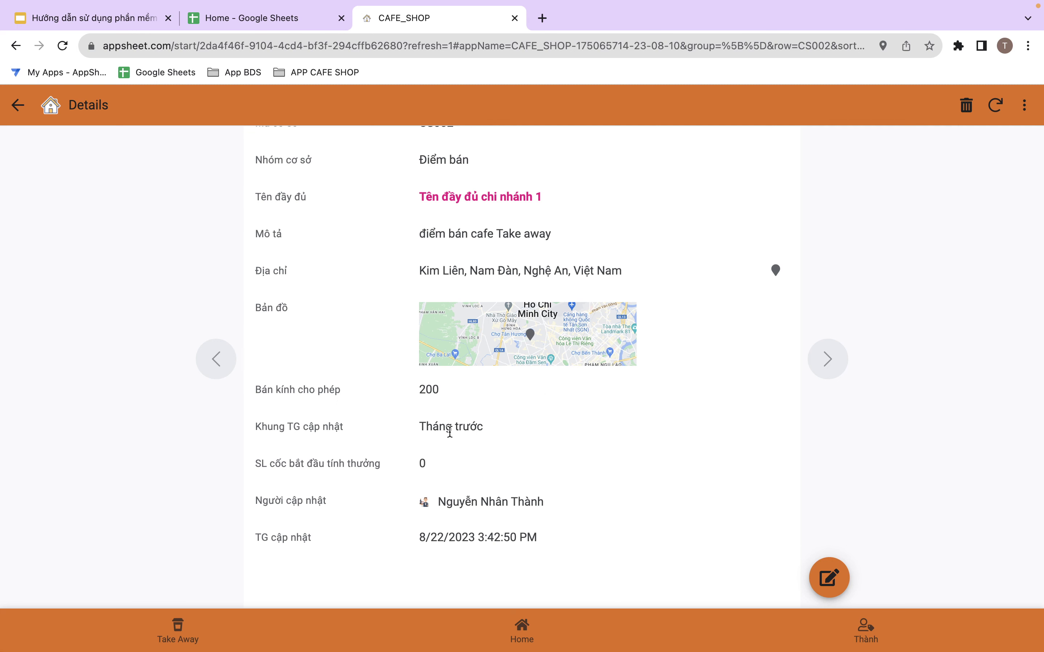
pyautogui.moveTo(384, 463); pyautogui.dragTo(257, 466)
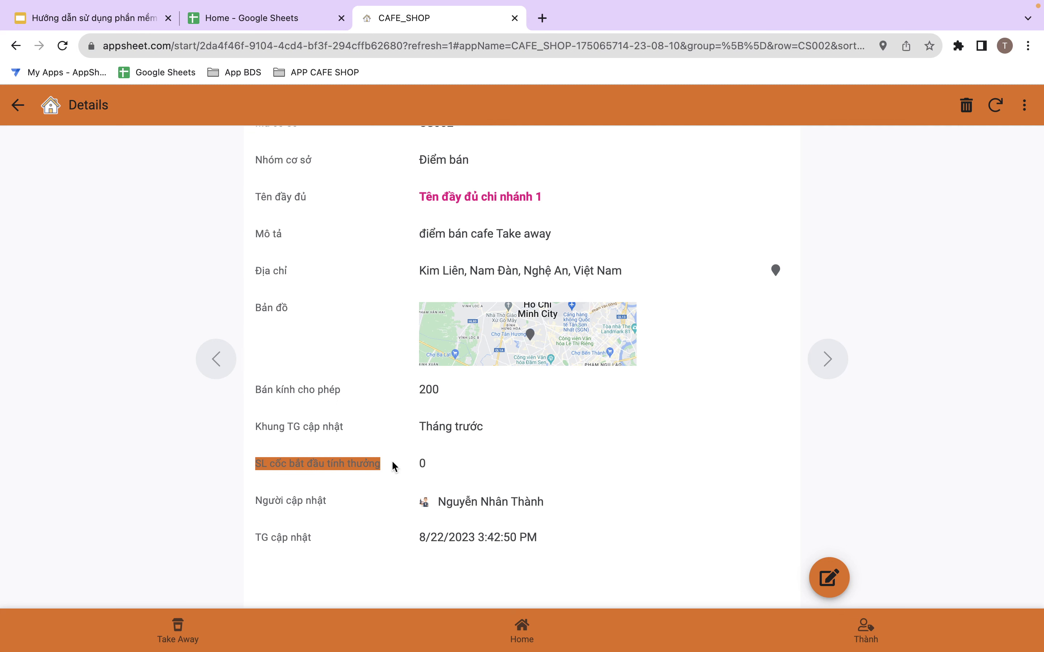
pyautogui.click(430, 461)
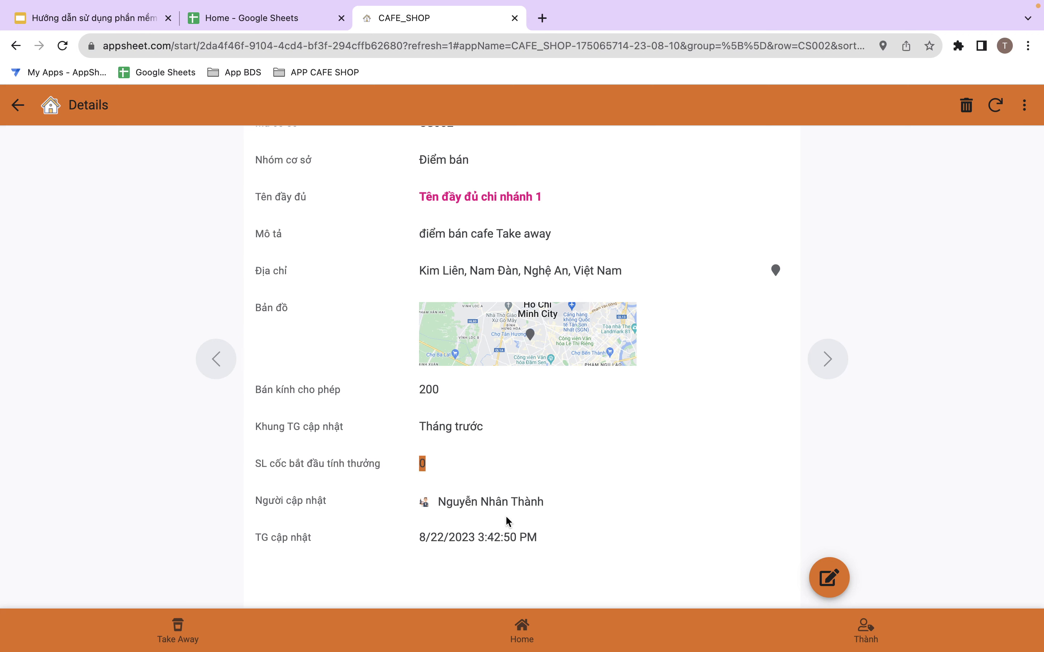
# - Open the Cafe sữa đá (Ly Nhỏ) product under Danh mục sản phẩm and check its đ3,000.00 bonus
pyautogui.click(522, 630)
pyautogui.click(228, 231)
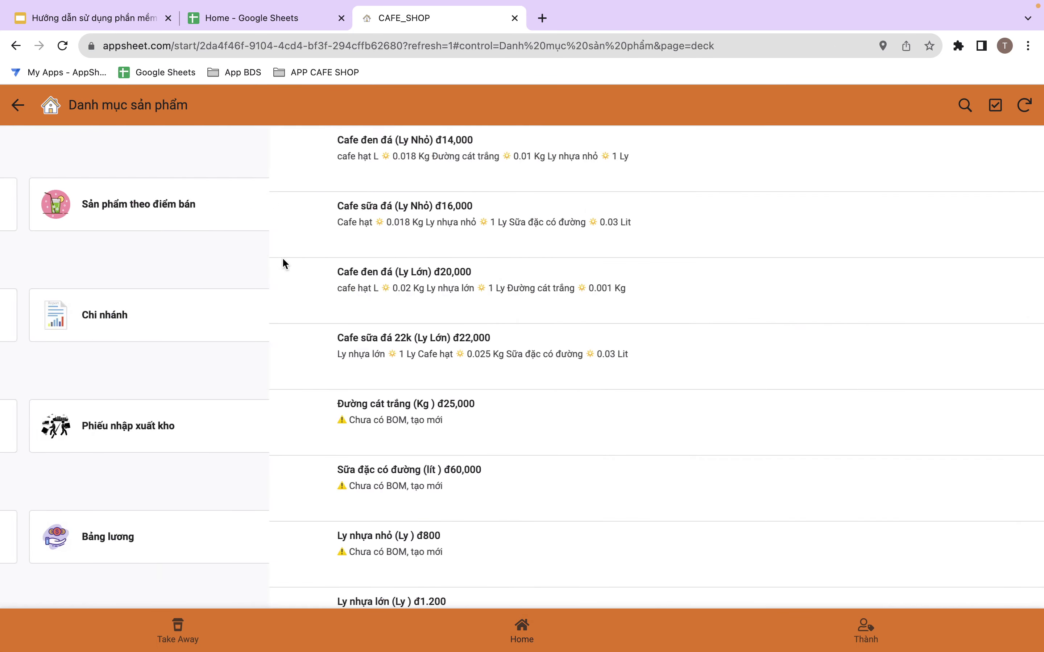
pyautogui.click(320, 235)
pyautogui.scroll(-5, 460, 399)
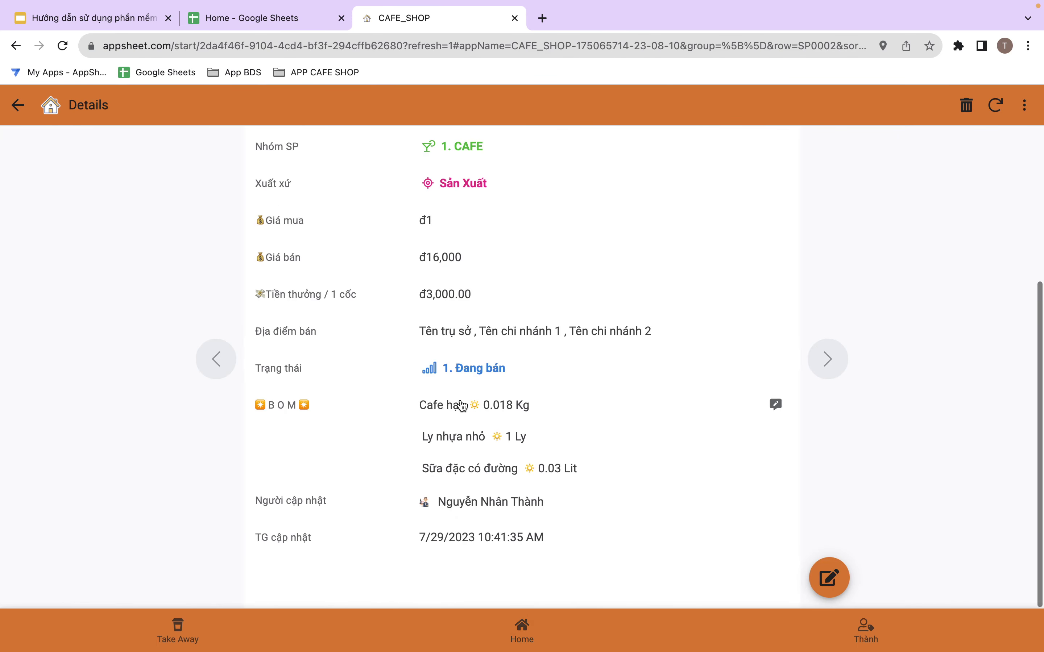
pyautogui.moveTo(415, 297); pyautogui.dragTo(468, 294)
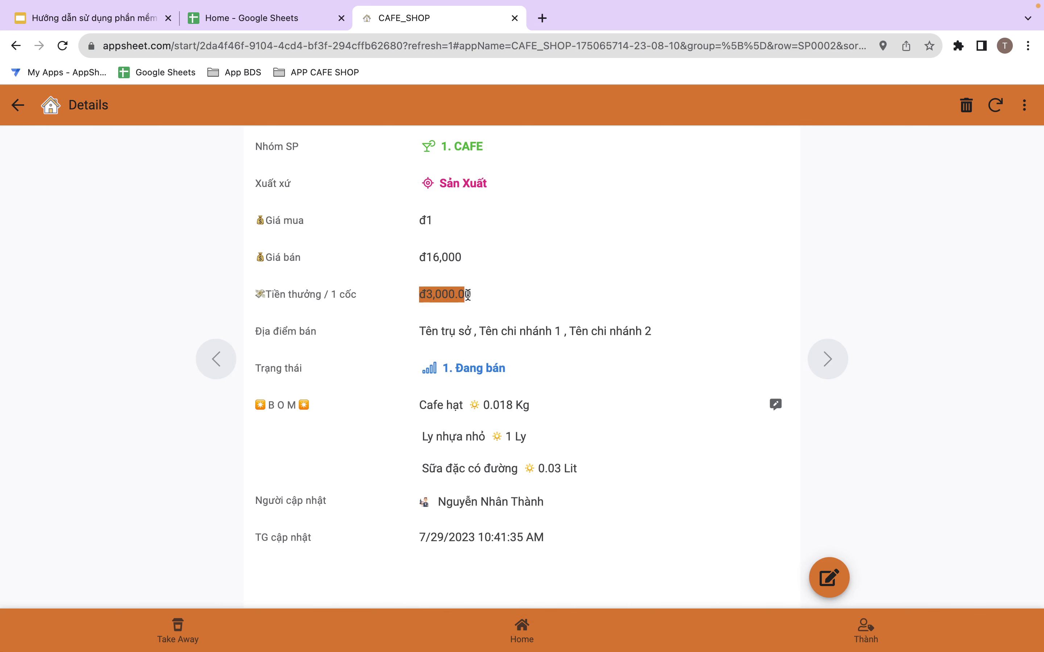
pyautogui.click(519, 629)
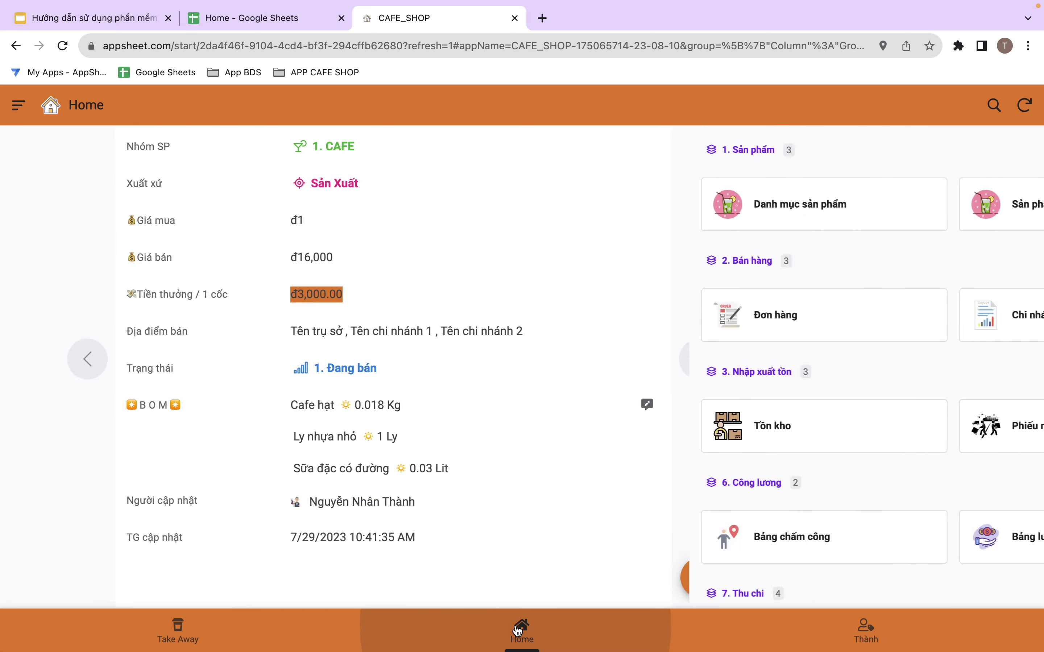
pyautogui.scroll(-2, 535, 462)
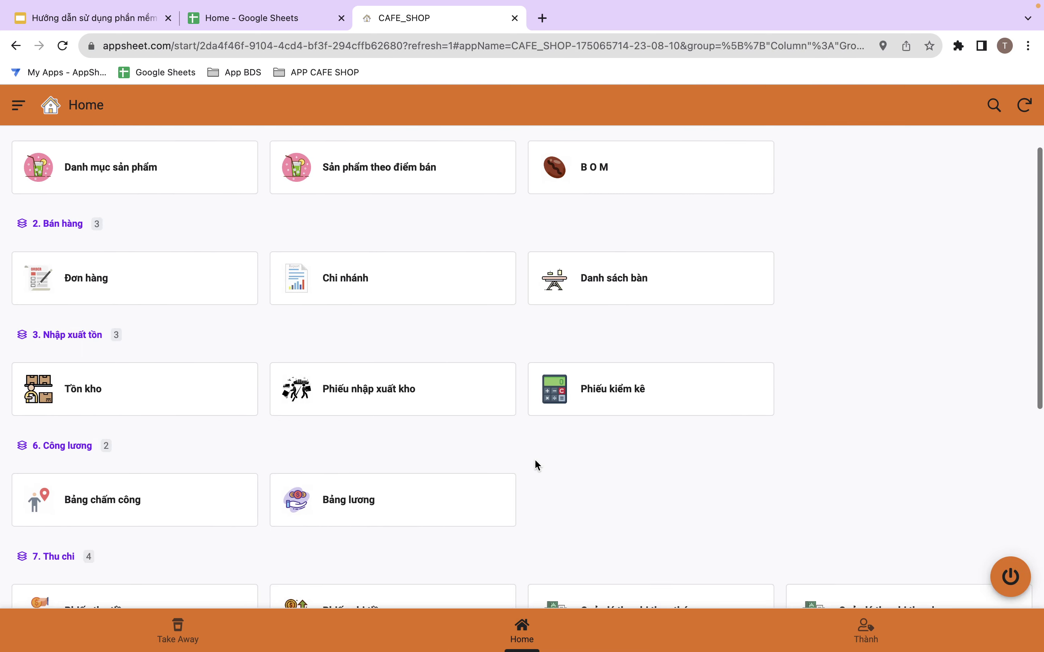
pyautogui.click(414, 231)
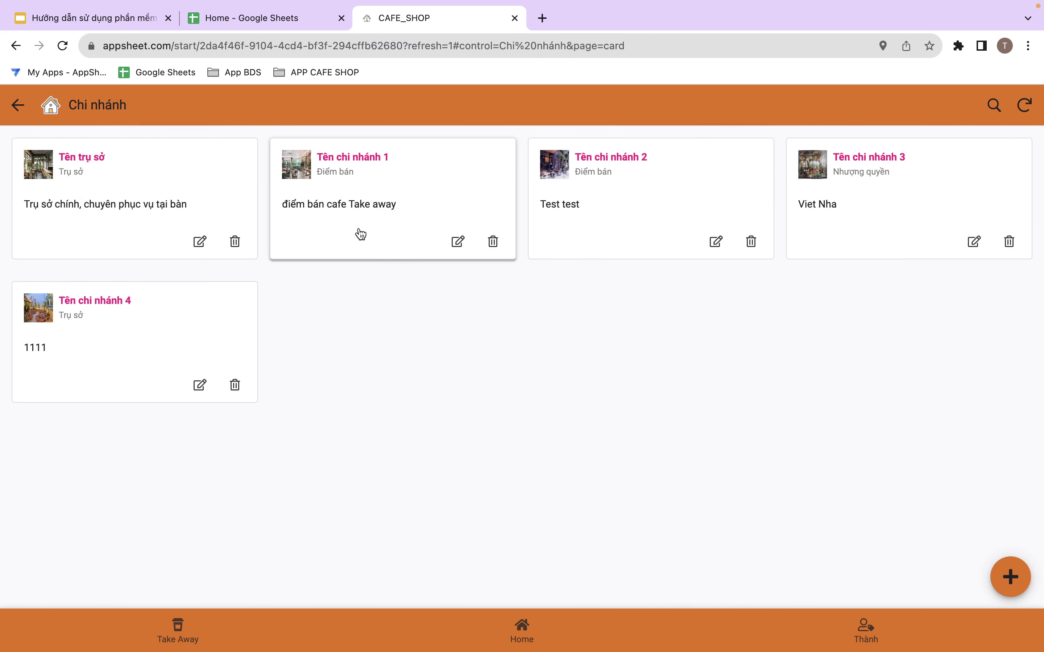
pyautogui.click(198, 191)
pyautogui.scroll(-10, 421, 459)
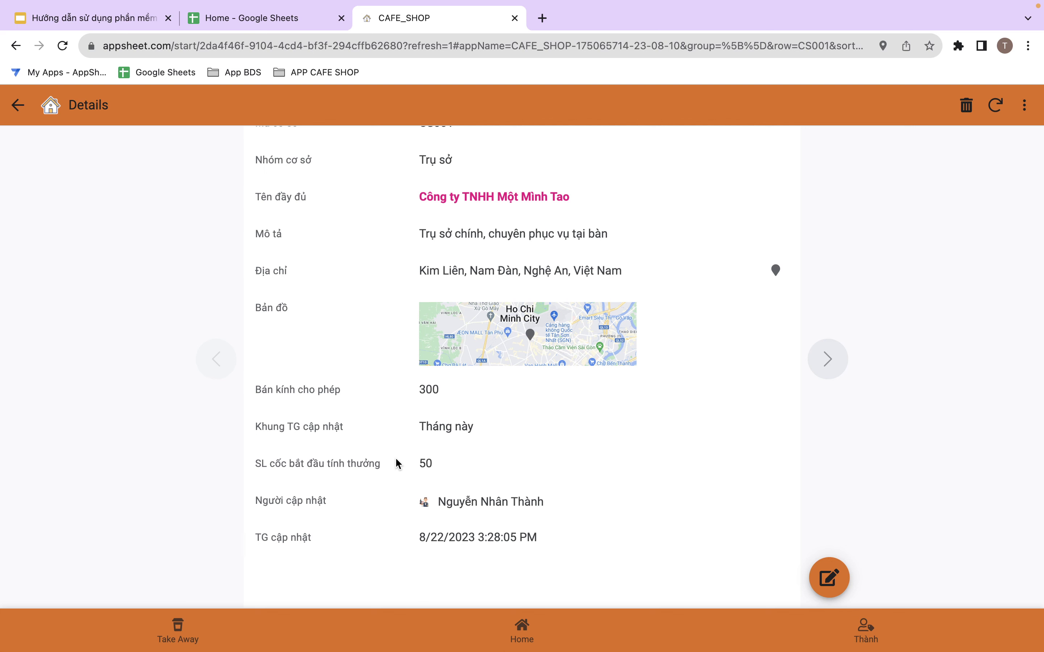
pyautogui.scroll(2, 396, 459)
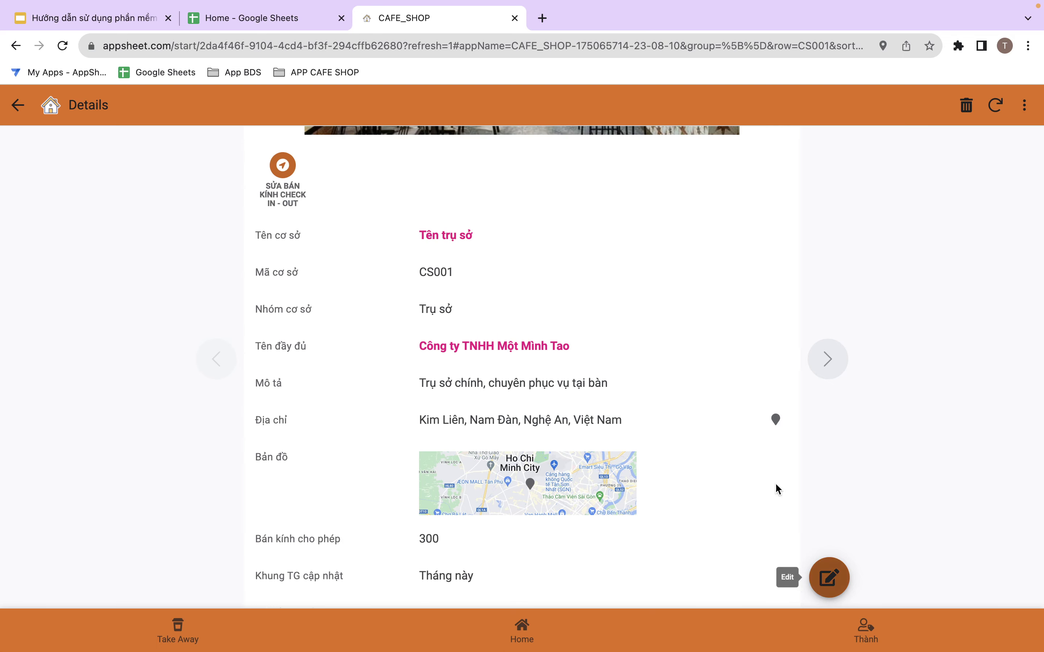
pyautogui.scroll(4, 224, 175)
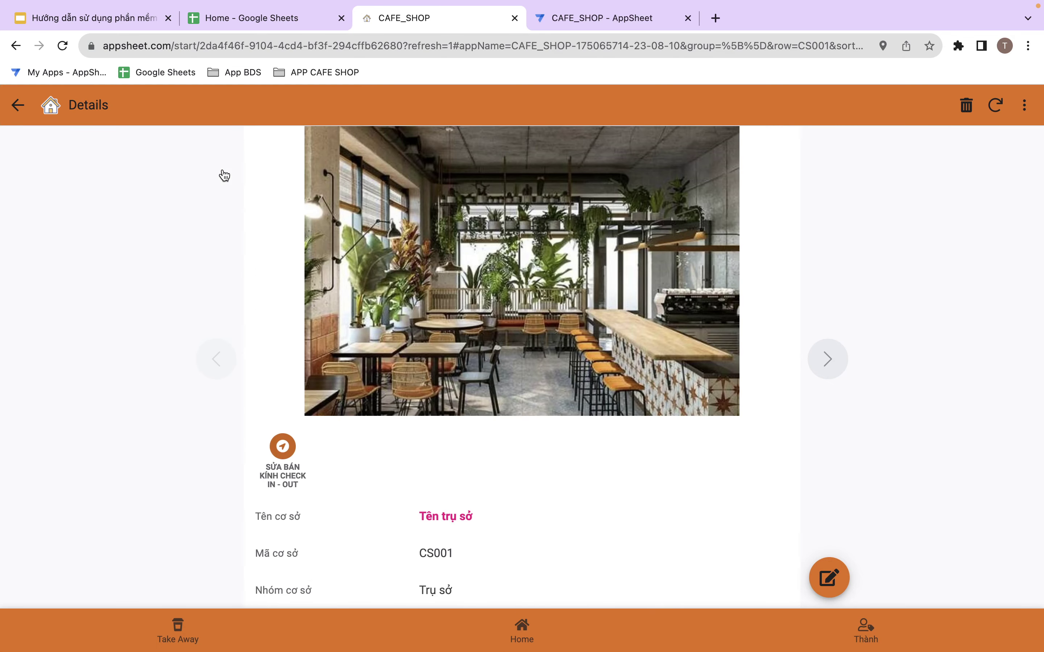
pyautogui.click(26, 114)
pyautogui.click(25, 114)
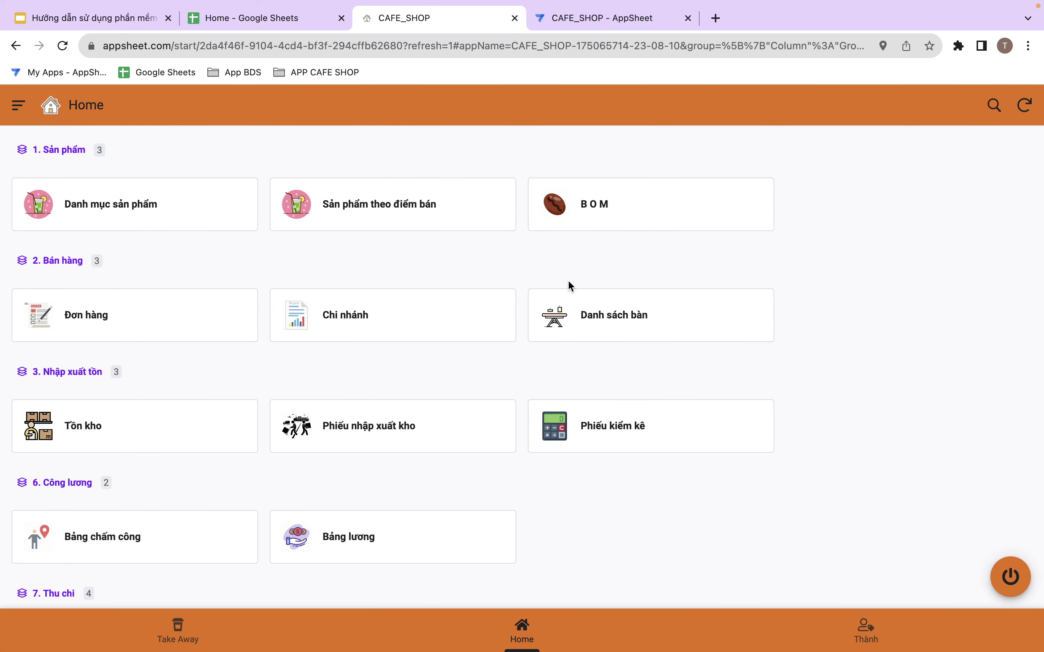
# - Open the Danh sách bàn list and start a new table record, Ban00031
pyautogui.click(608, 324)
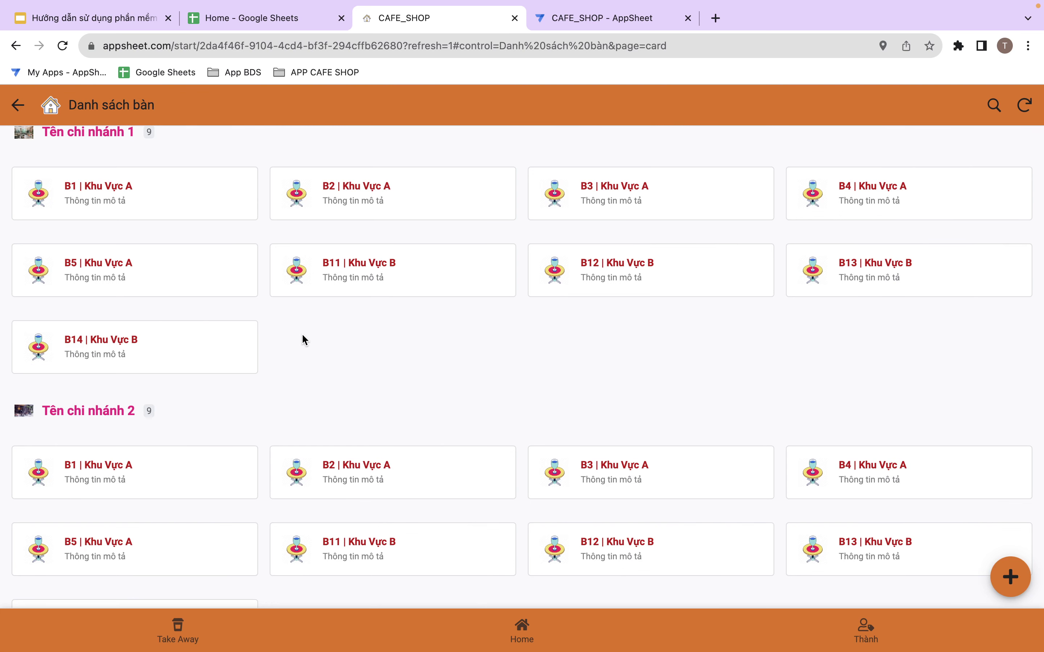
pyautogui.scroll(2, 302, 339)
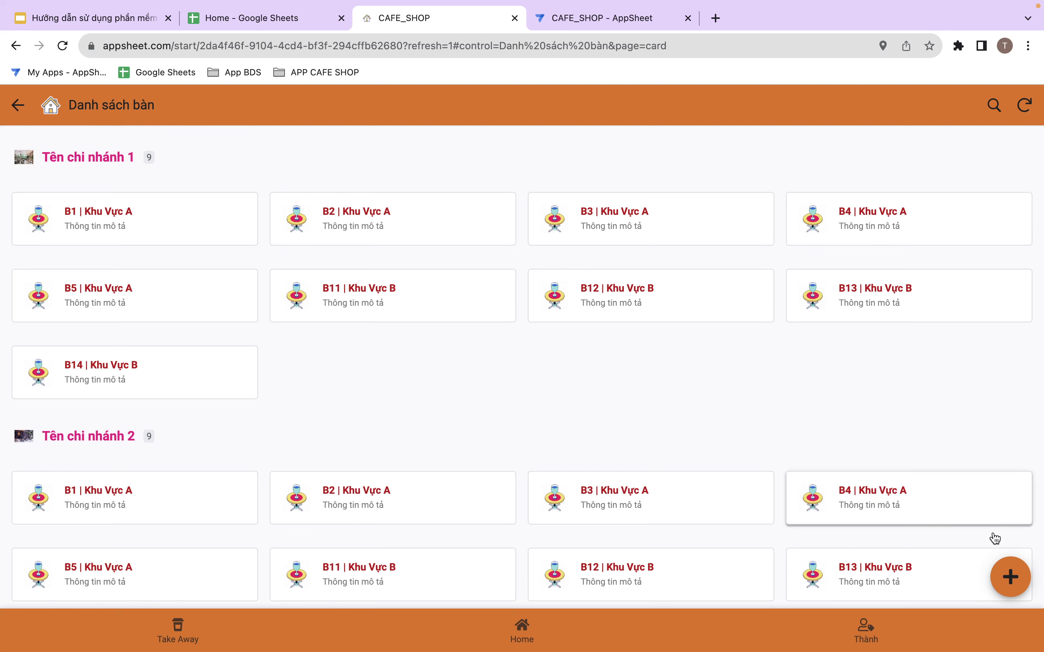
pyautogui.click(1010, 577)
# - Fill in the table as Tên chi nhánh 4, new area Khu J, name B5, description 'thông tin mô tả'
pyautogui.click(548, 231)
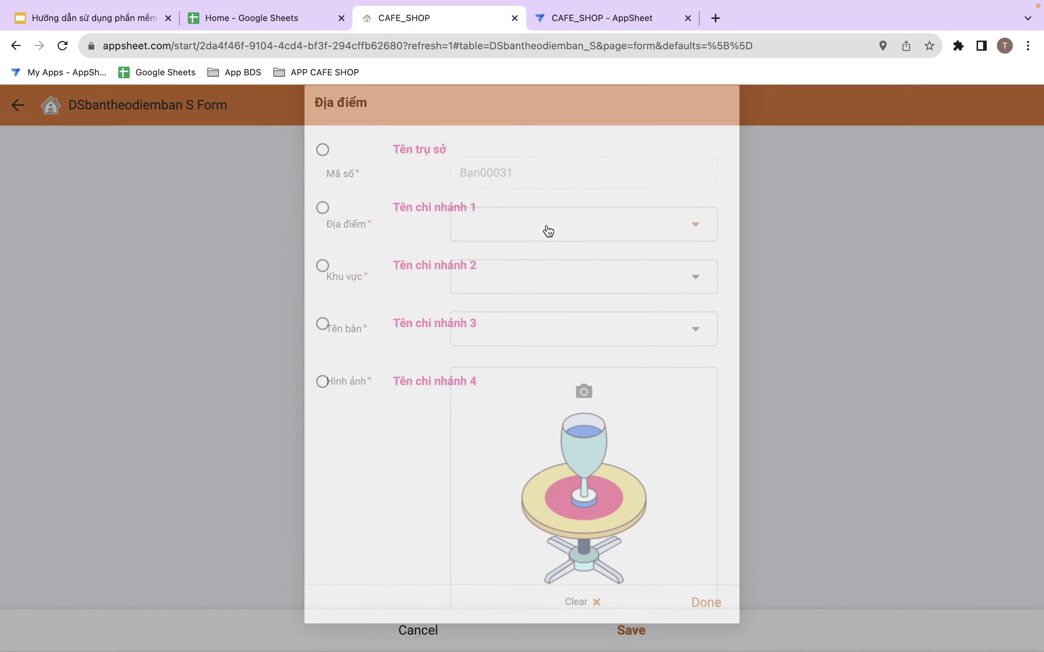
pyautogui.click(396, 410)
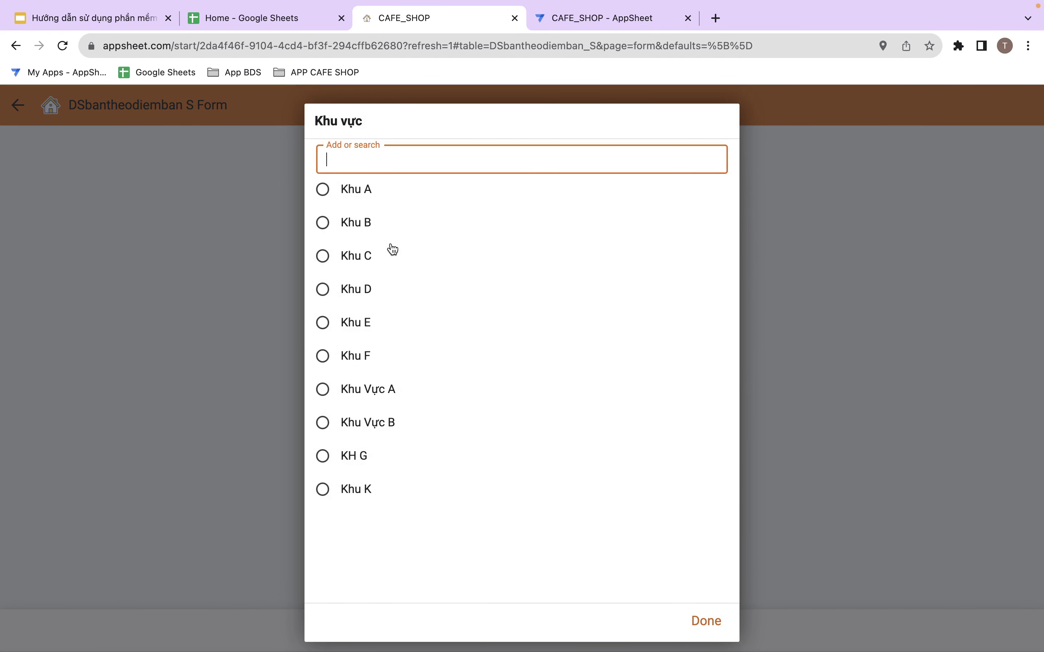
pyautogui.write('Khu J')
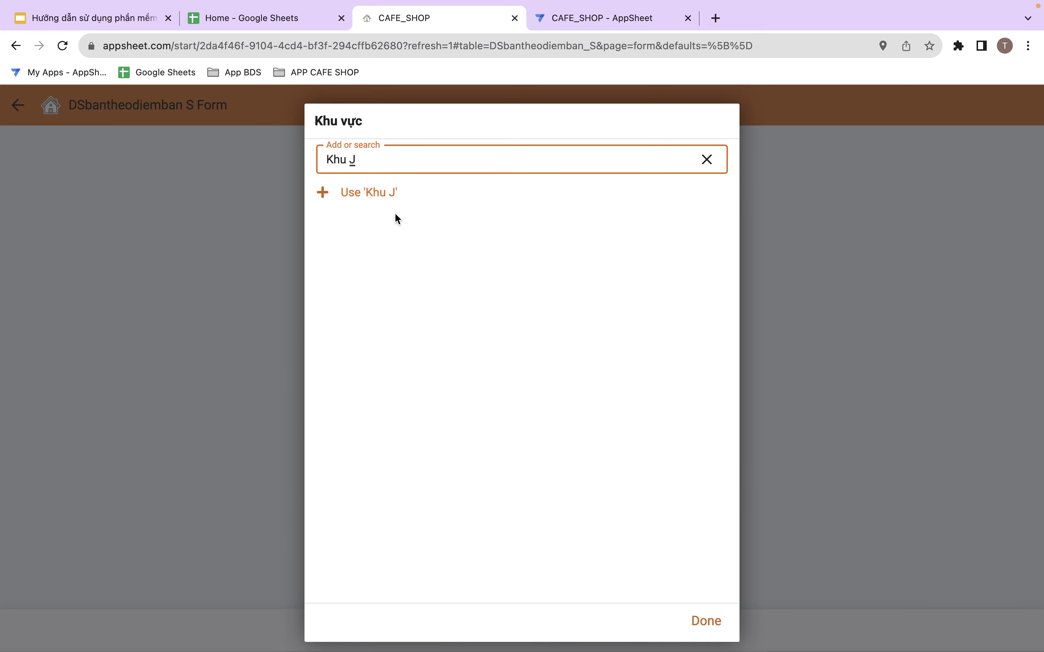
pyautogui.click(371, 193)
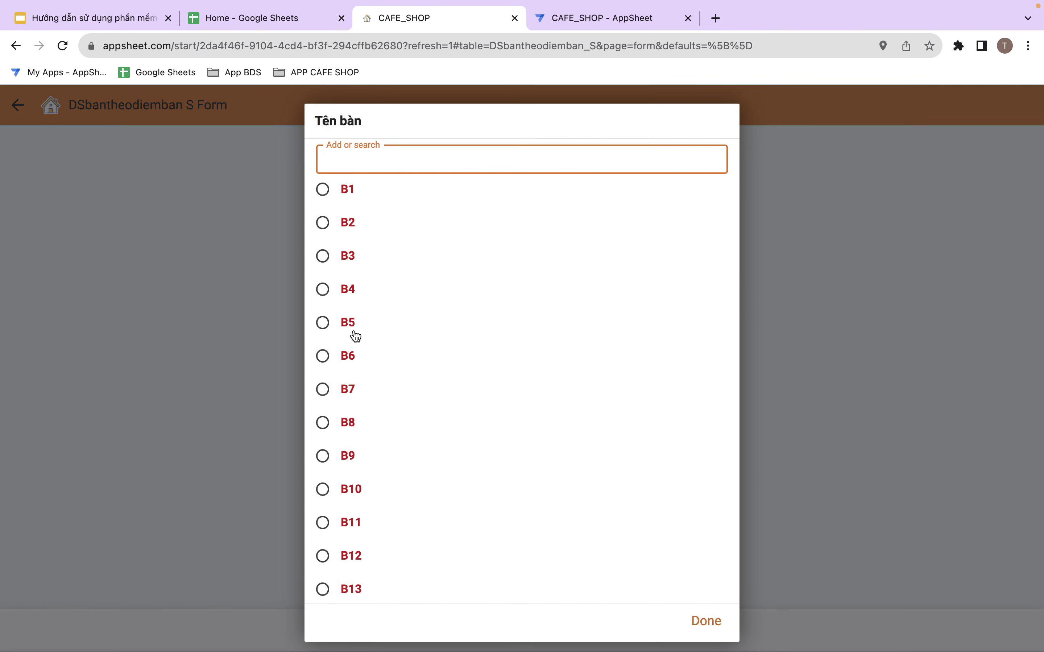
pyautogui.click(356, 336)
pyautogui.scroll(-3, 502, 493)
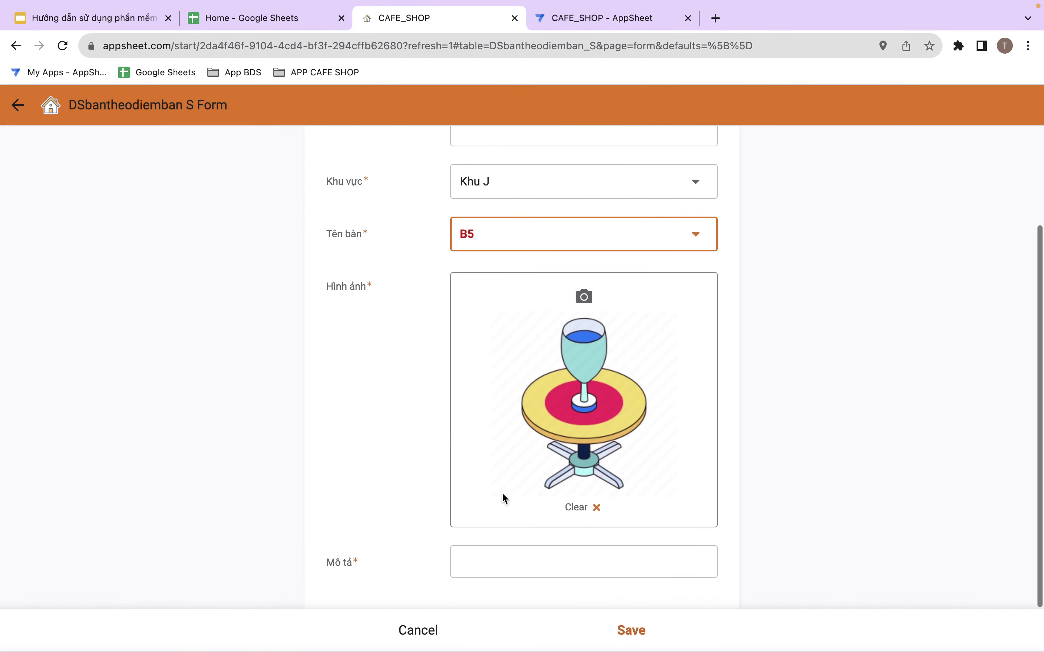
pyautogui.click(508, 562)
pyautogui.write('thôn')
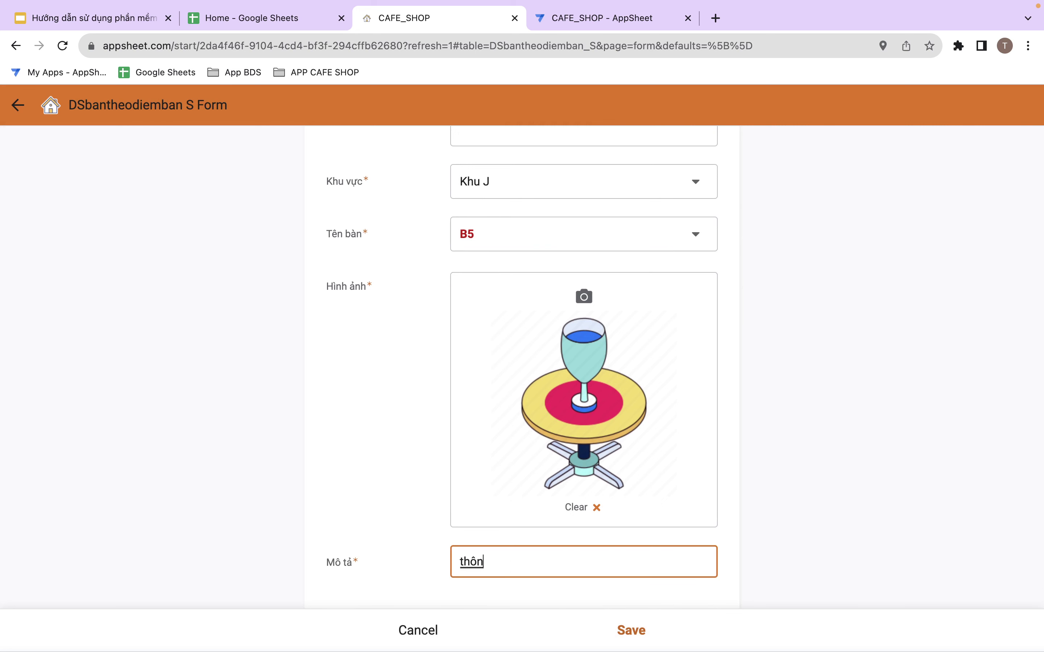
pyautogui.write('g ti')
pyautogui.write('n mo')
pyautogui.write('ô tả')
# - Save table B5 and scroll to find it under Tên chi nhánh 4 beside B4 | Khu K
pyautogui.click(630, 630)
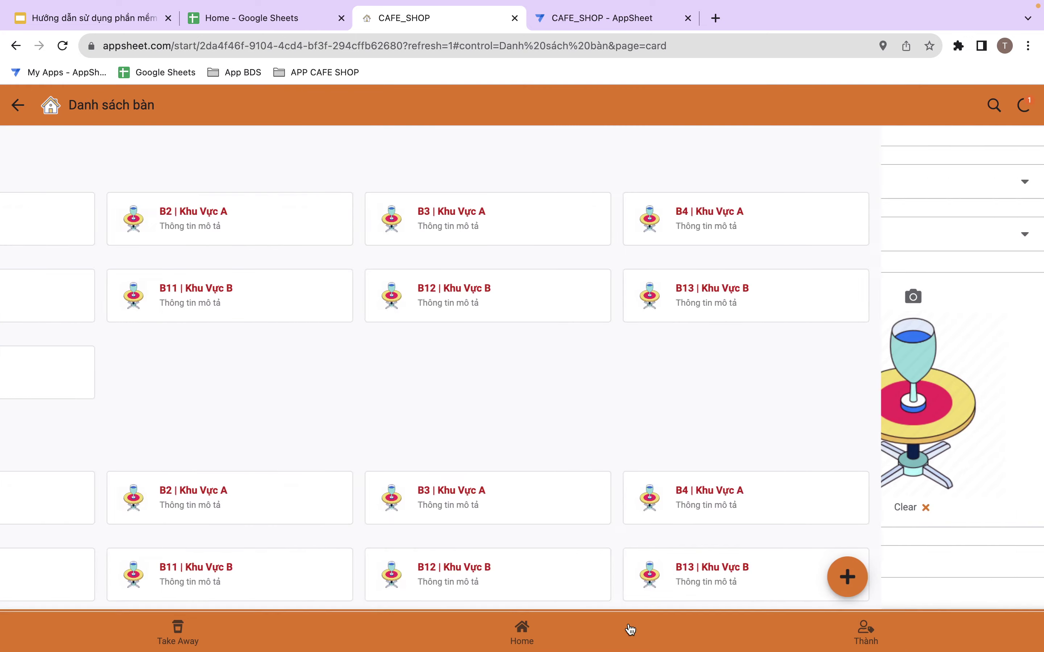
pyautogui.scroll(-6, 468, 452)
pyautogui.scroll(-2, 468, 452)
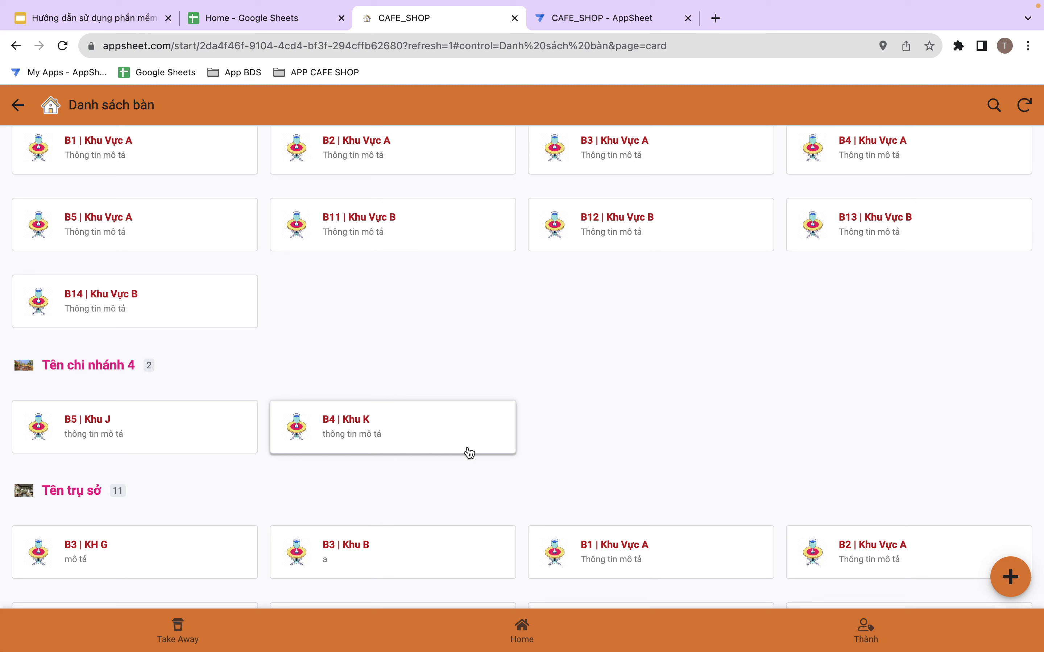
# - Create a take-away order for table B1 | Khu Vực A with note 'đơn', then go back Home
pyautogui.click(178, 625)
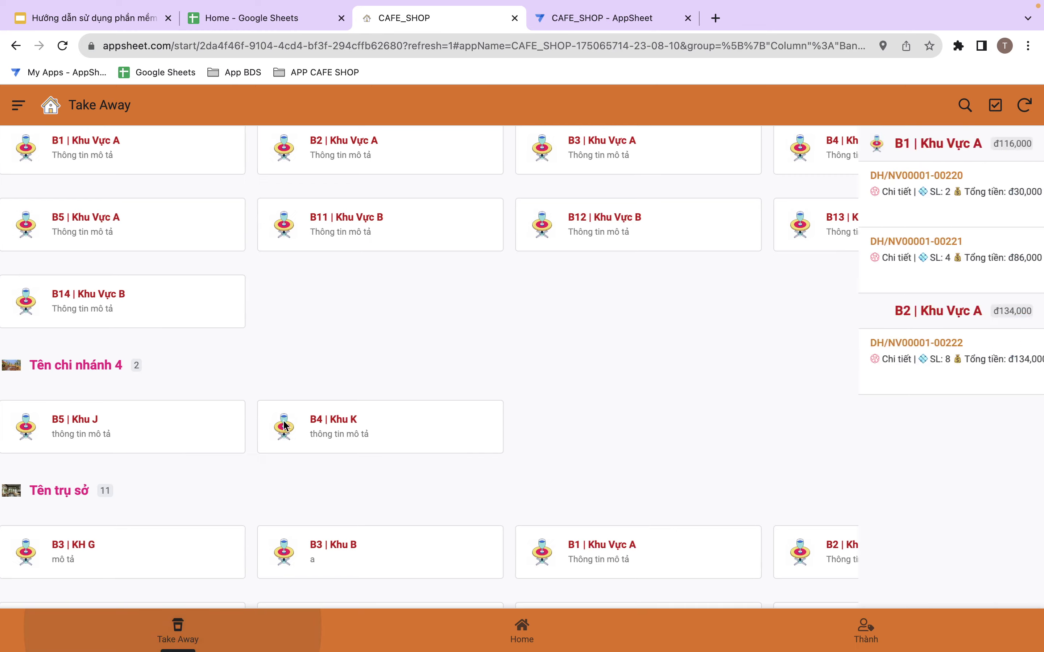
pyautogui.click(1007, 575)
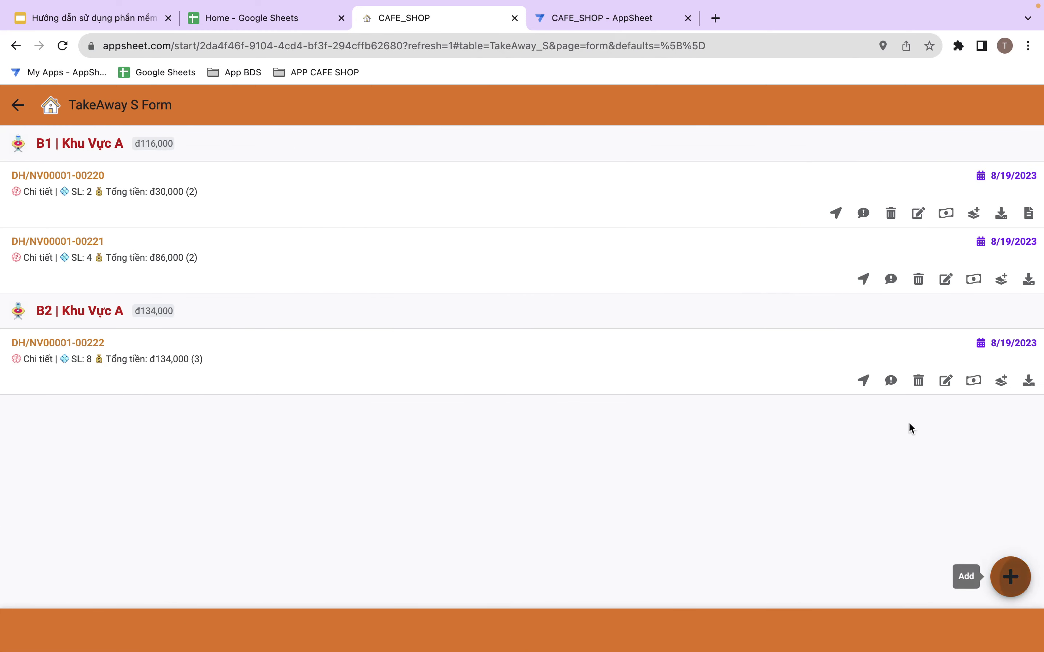
pyautogui.click(542, 293)
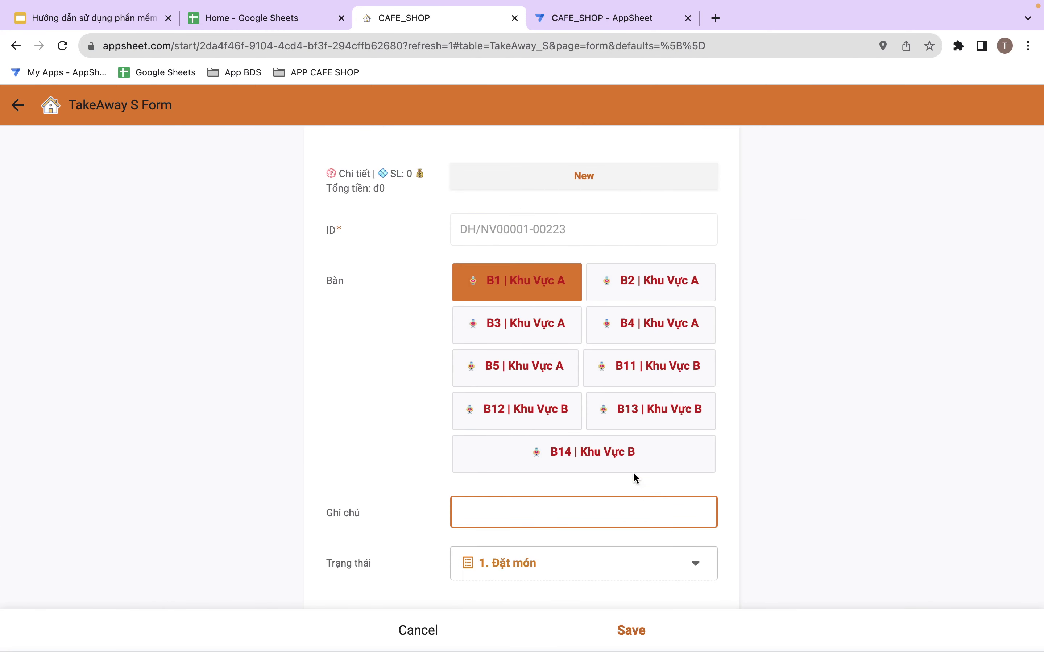
pyautogui.write('đơn')
pyautogui.click(630, 630)
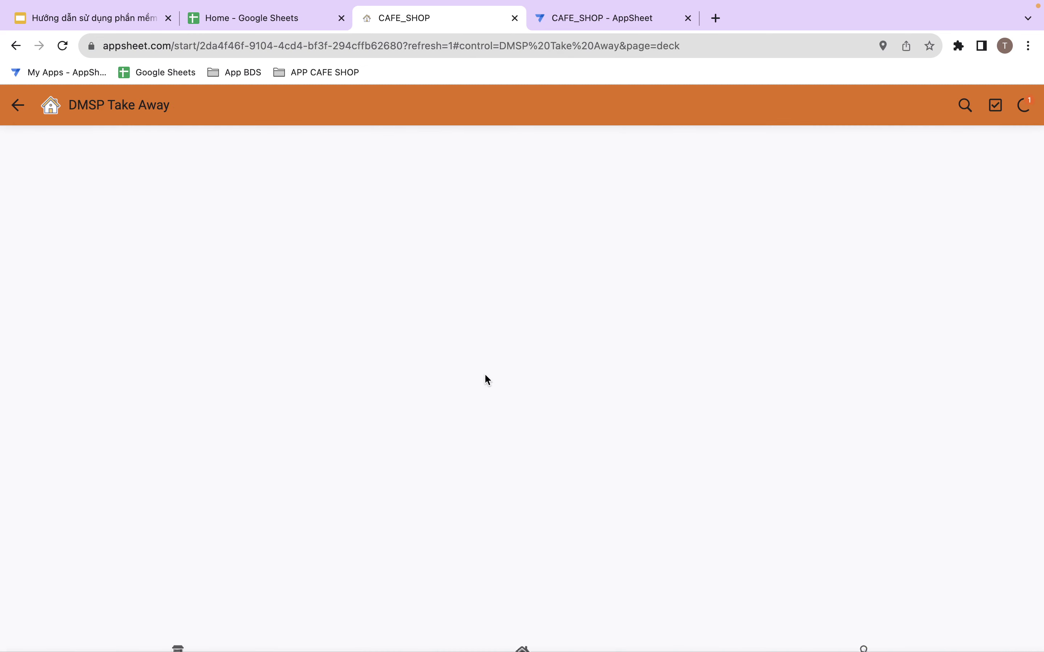
pyautogui.click(522, 629)
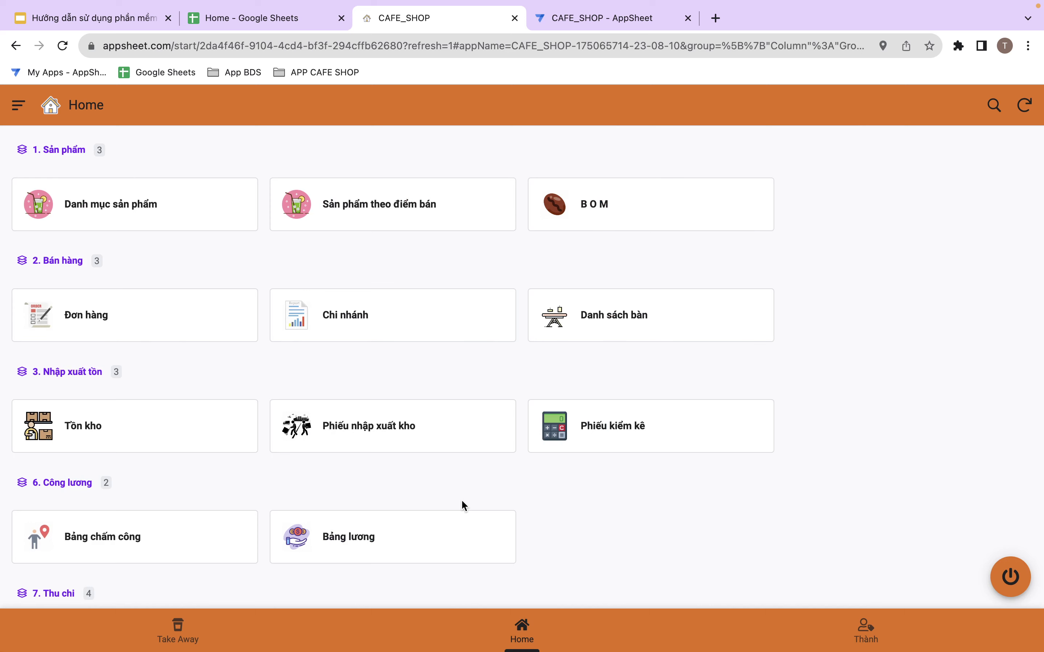
# - Open the head office record Tên trụ sở (CS001) from Chi nhánh and review its 300 radius and 50-cup bonus fields
pyautogui.click(431, 328)
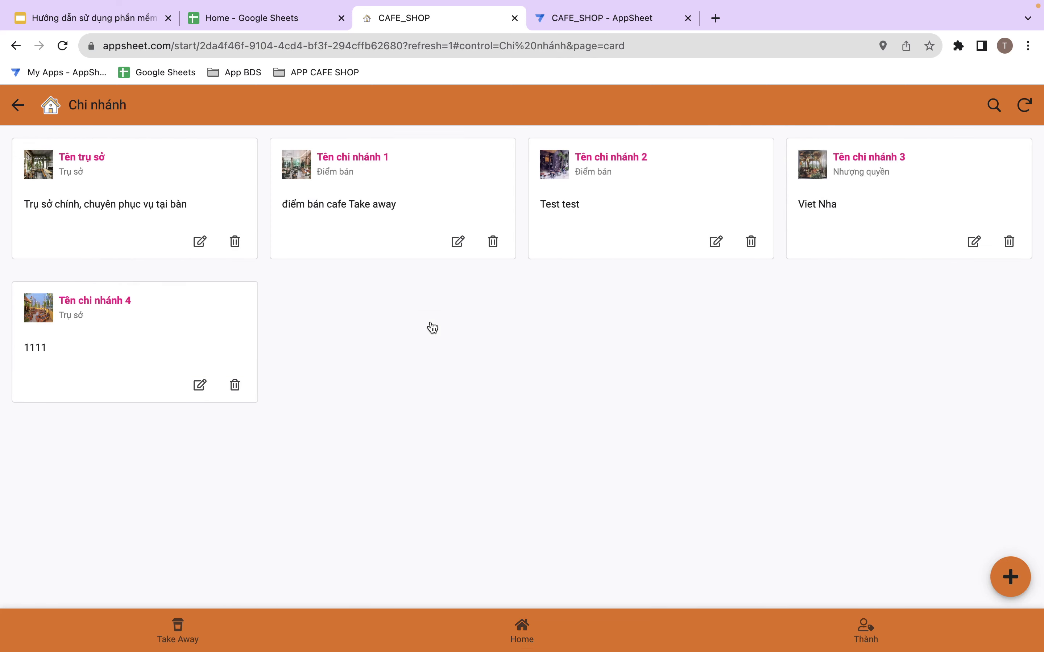
pyautogui.click(218, 207)
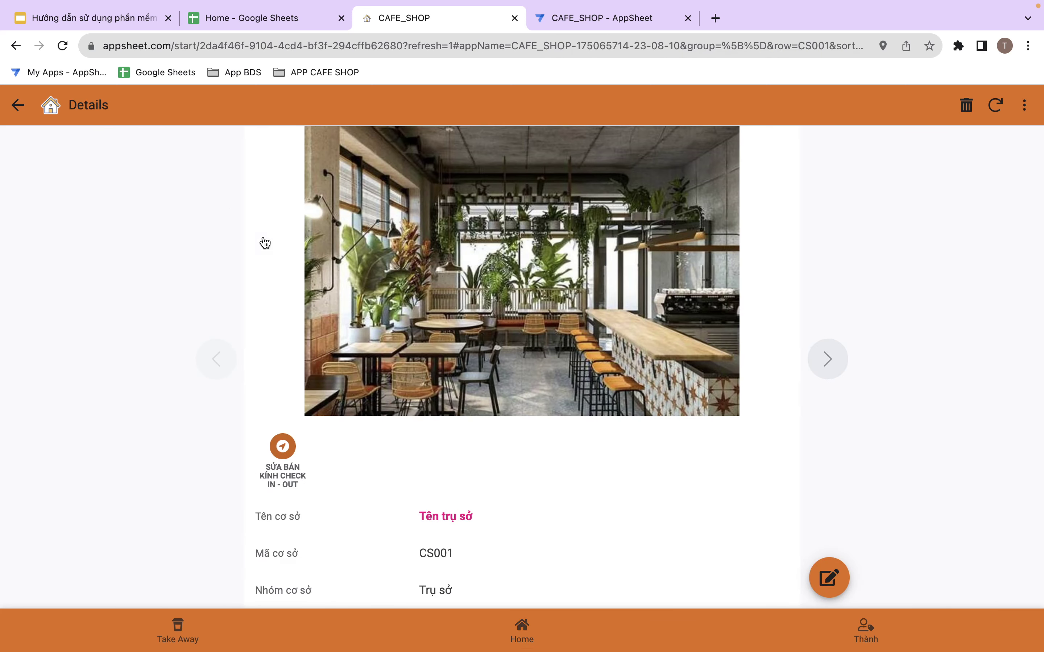
pyautogui.scroll(-3, 337, 295)
pyautogui.scroll(-3, 338, 295)
pyautogui.scroll(-3, 337, 295)
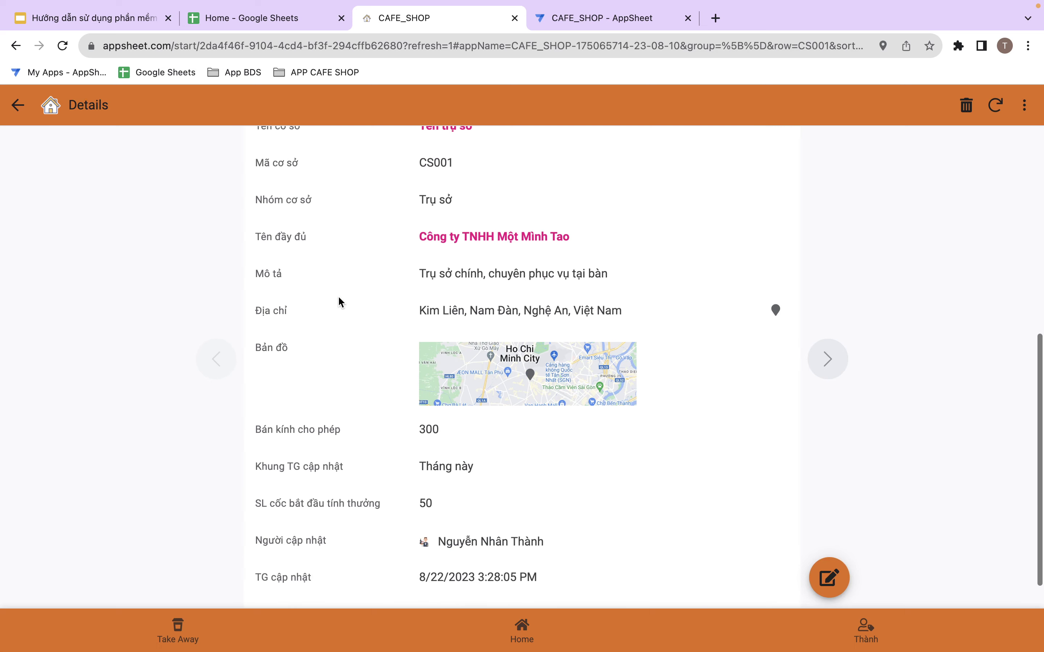